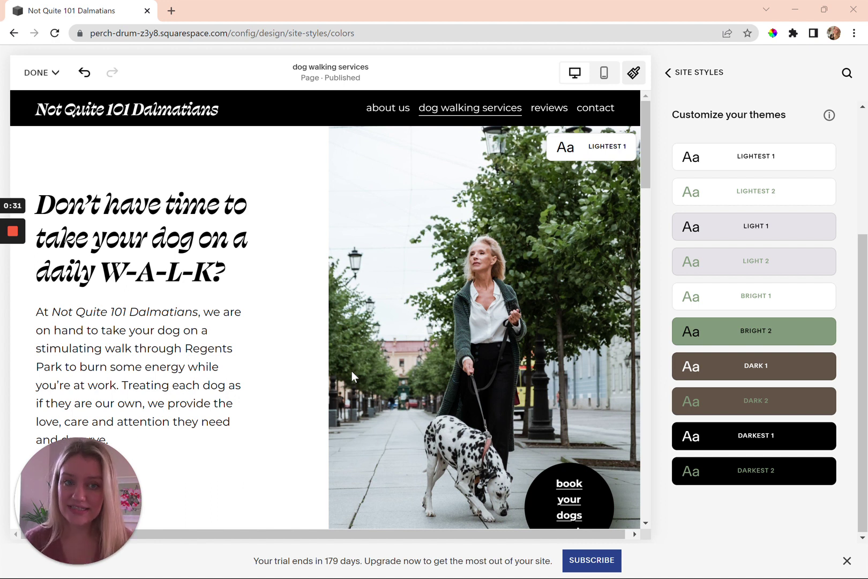
# Leave the colour themes list and go back to the main Site Styles menu.
pyautogui.click(680, 76)
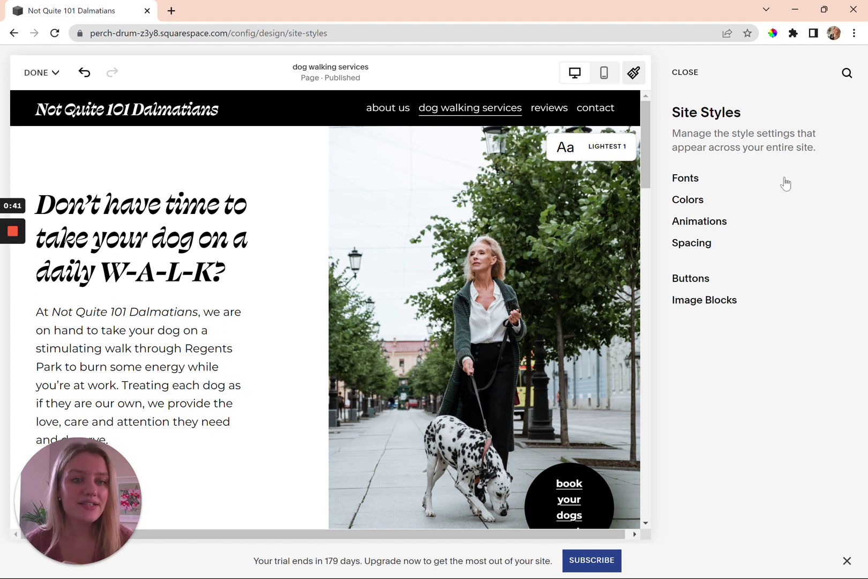
# Open Colors and browse the palette and the ten themes from Lightest 1 to Darkest 2.
pyautogui.click(695, 204)
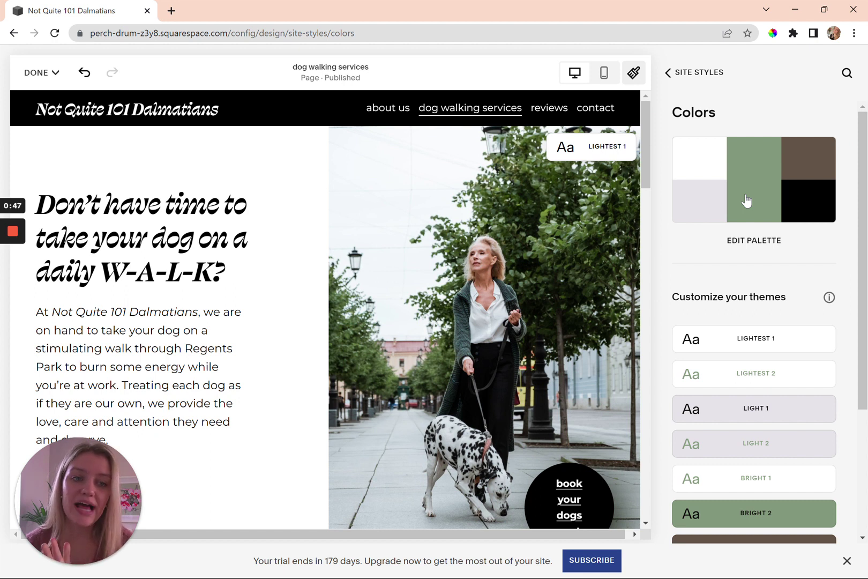
pyautogui.scroll(-2, 772, 337)
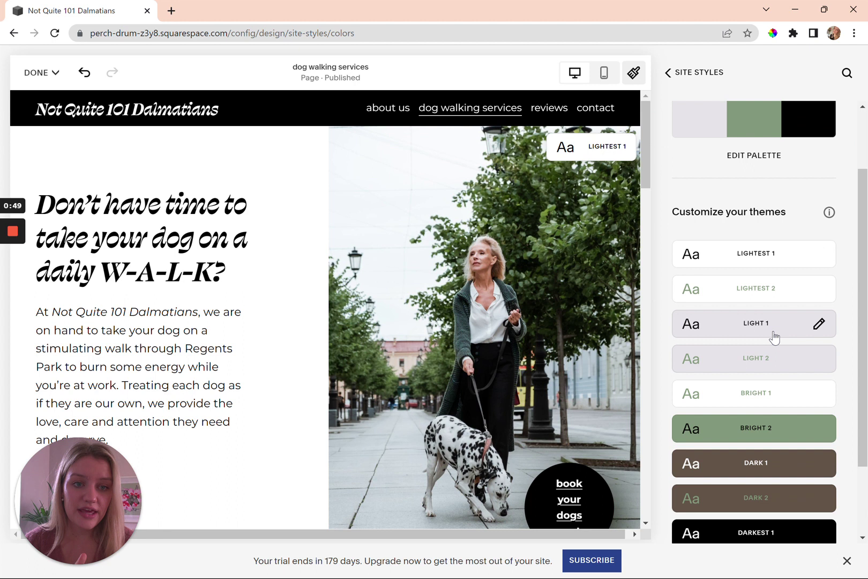
pyautogui.scroll(2, 729, 255)
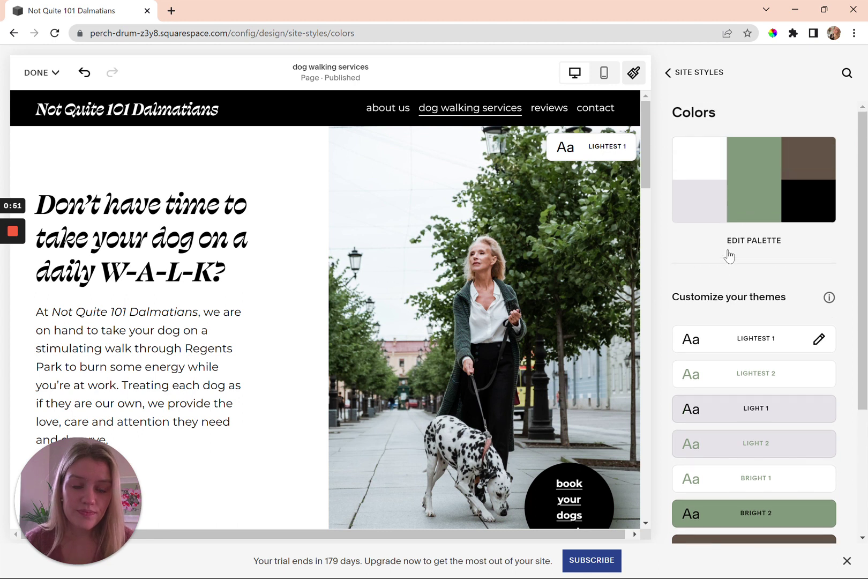
pyautogui.scroll(-4, 729, 254)
pyautogui.scroll(1, 756, 257)
pyautogui.scroll(1, 759, 256)
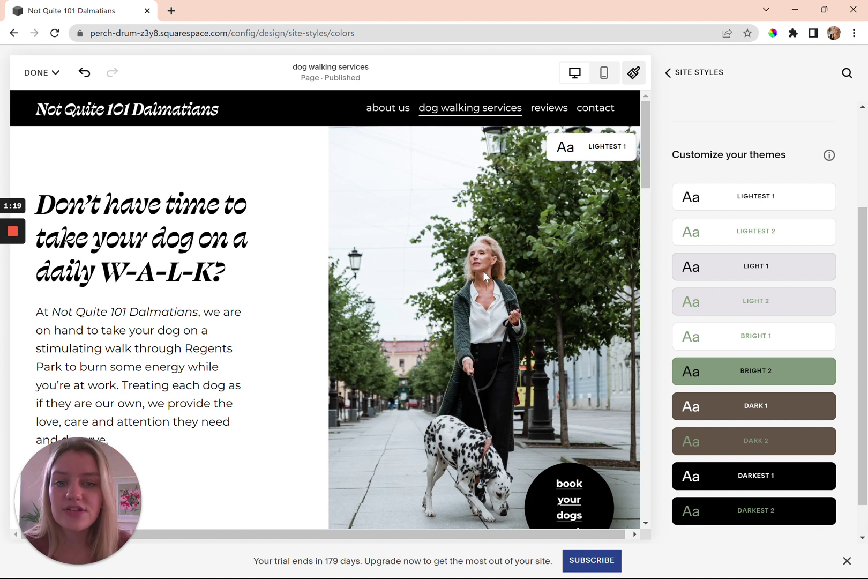
pyautogui.moveTo(791, 209)
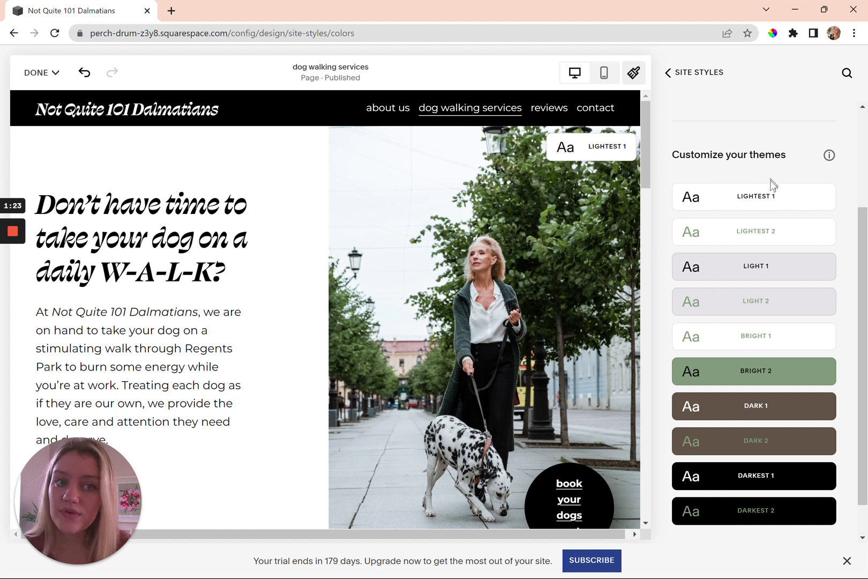
pyautogui.scroll(-1, 508, 349)
pyautogui.scroll(-6, 508, 346)
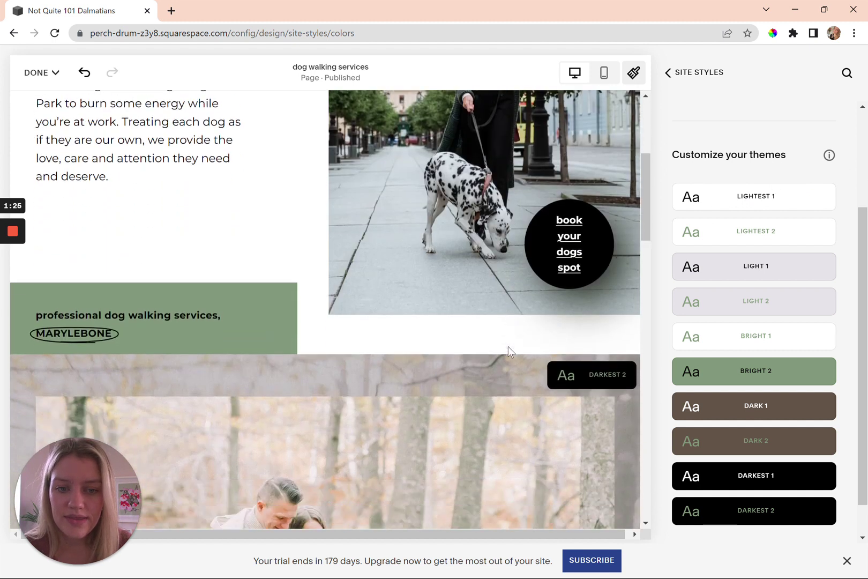
pyautogui.scroll(-1, 508, 347)
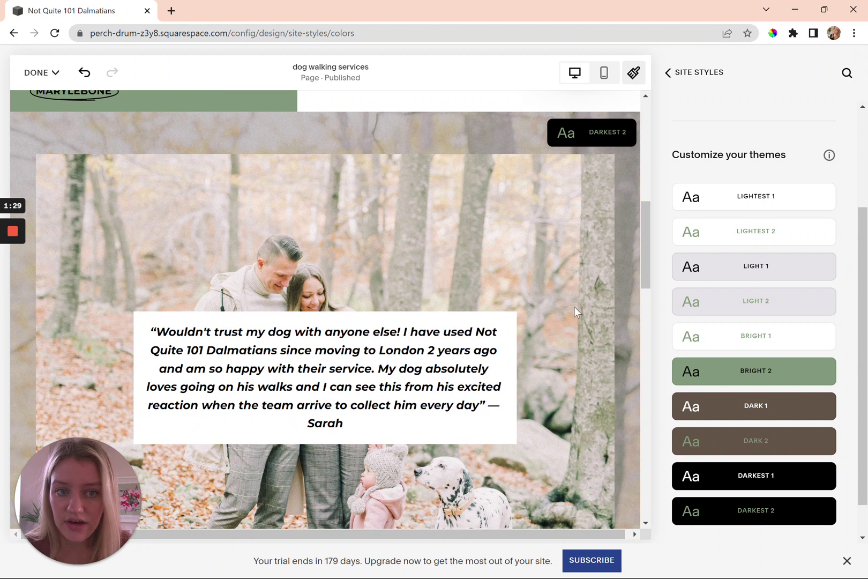
pyautogui.scroll(-8, 574, 307)
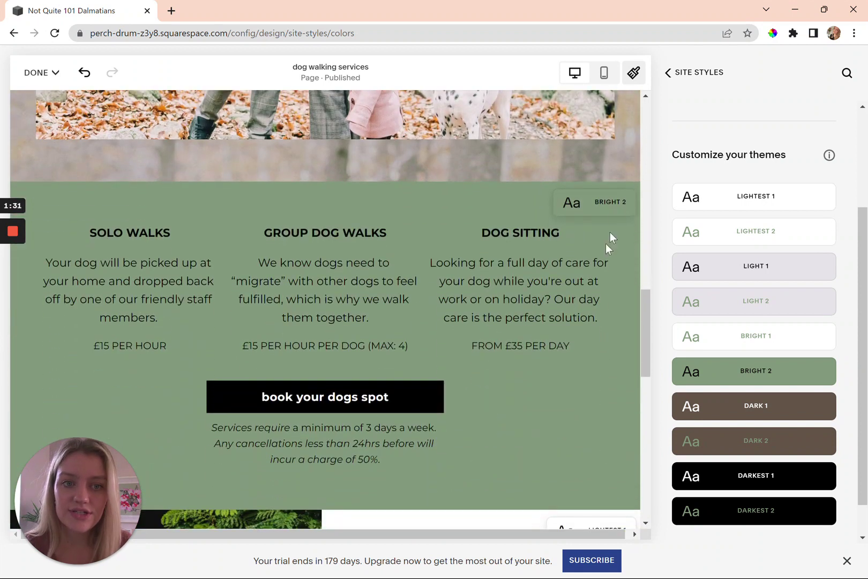
pyautogui.scroll(-6, 560, 400)
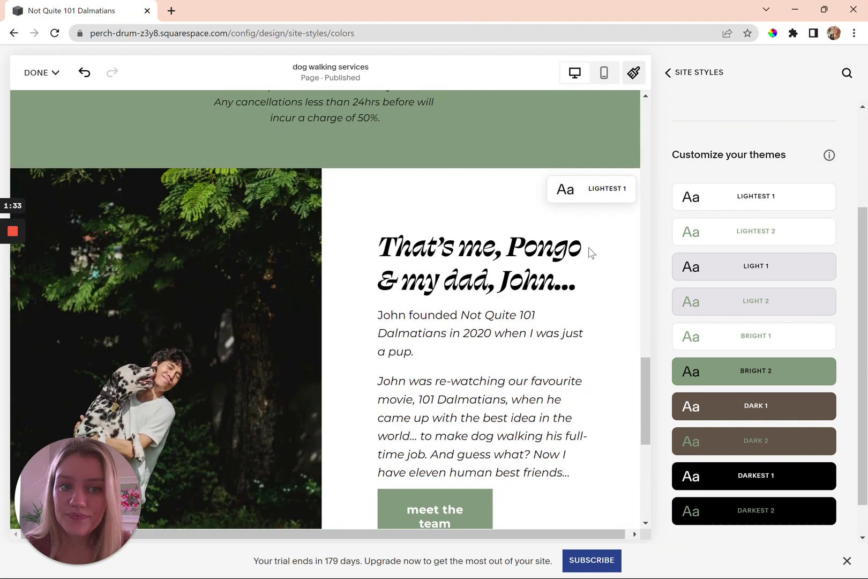
pyautogui.scroll(-1, 591, 291)
pyautogui.scroll(-5, 587, 290)
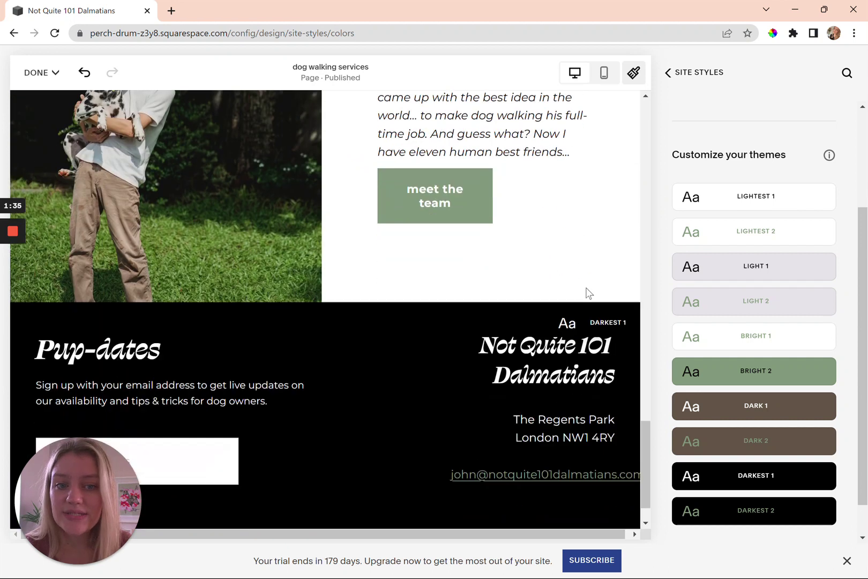
pyautogui.scroll(-1, 589, 293)
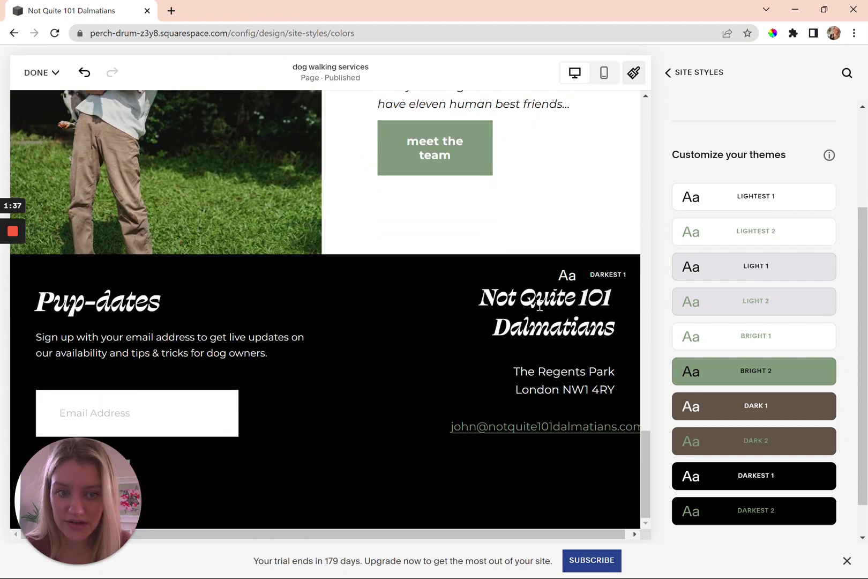
pyautogui.scroll(20, 539, 307)
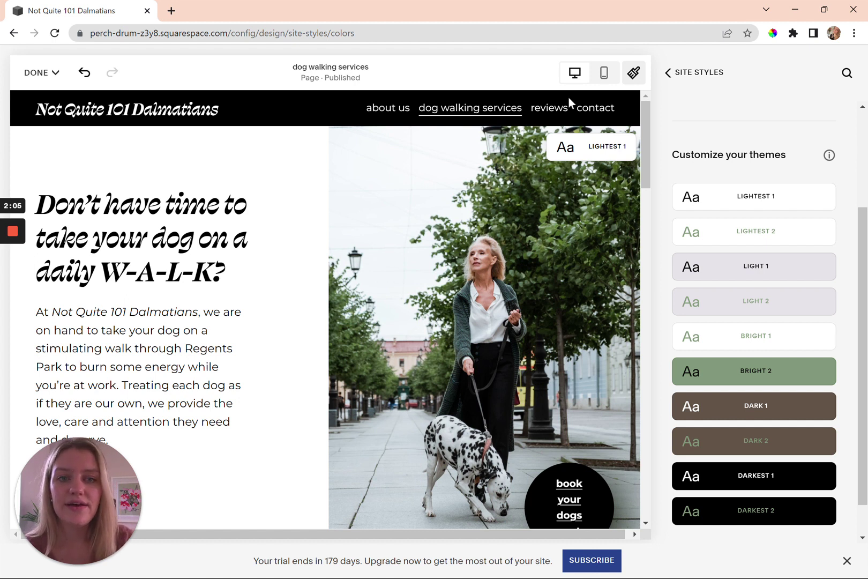
# Edit the Lightest 1 theme and inspect the green shape block's background colour, leaving it unchanged.
pyautogui.click(602, 151)
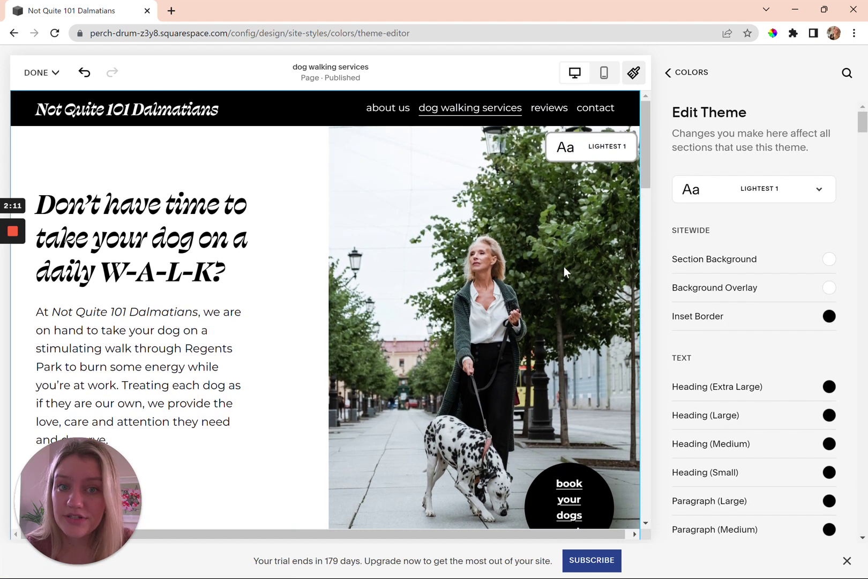
pyautogui.scroll(-2, 450, 319)
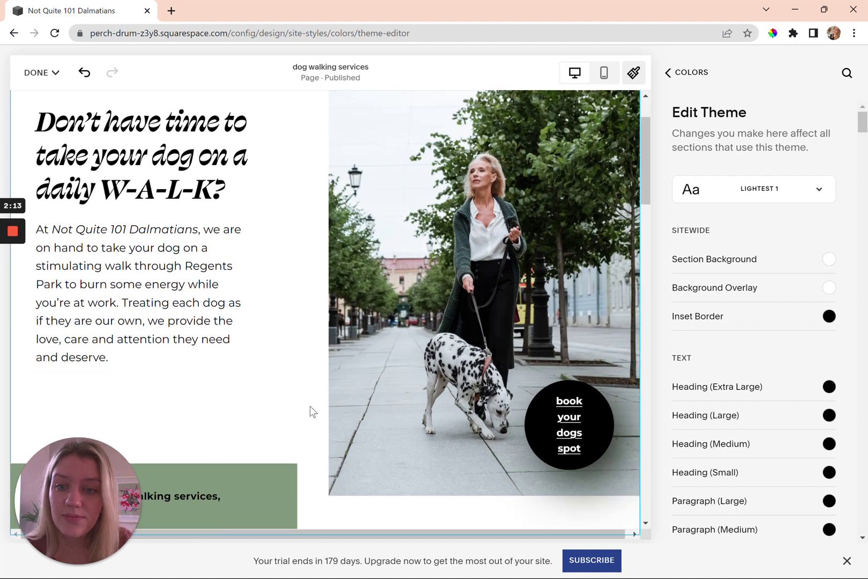
pyautogui.scroll(-2, 297, 329)
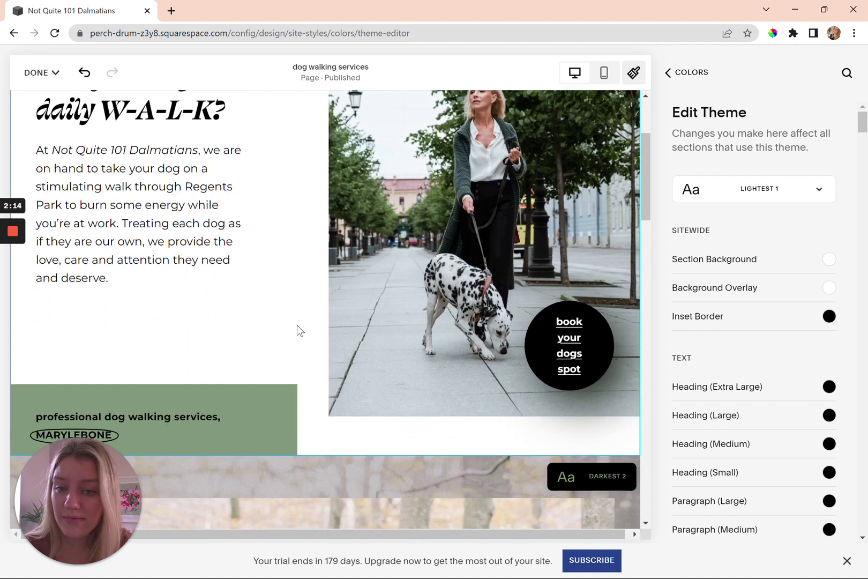
pyautogui.click(272, 420)
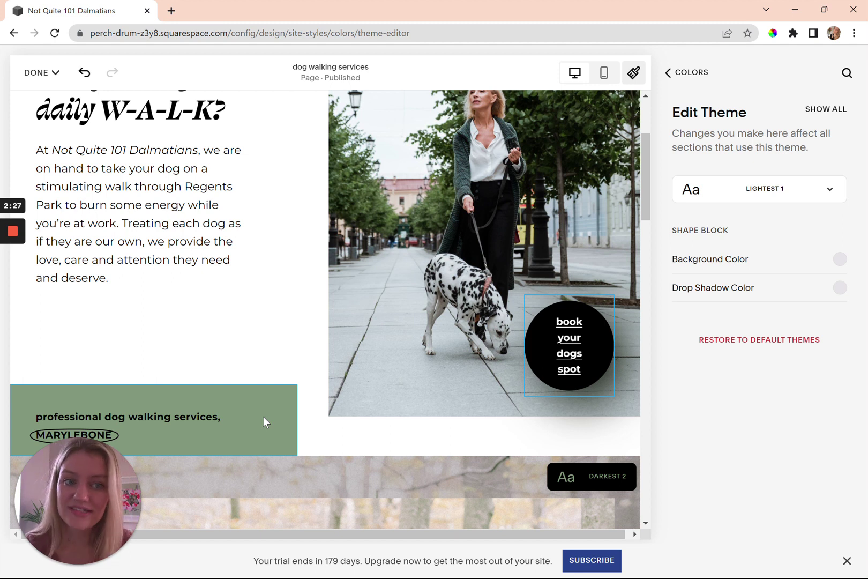
pyautogui.click(842, 261)
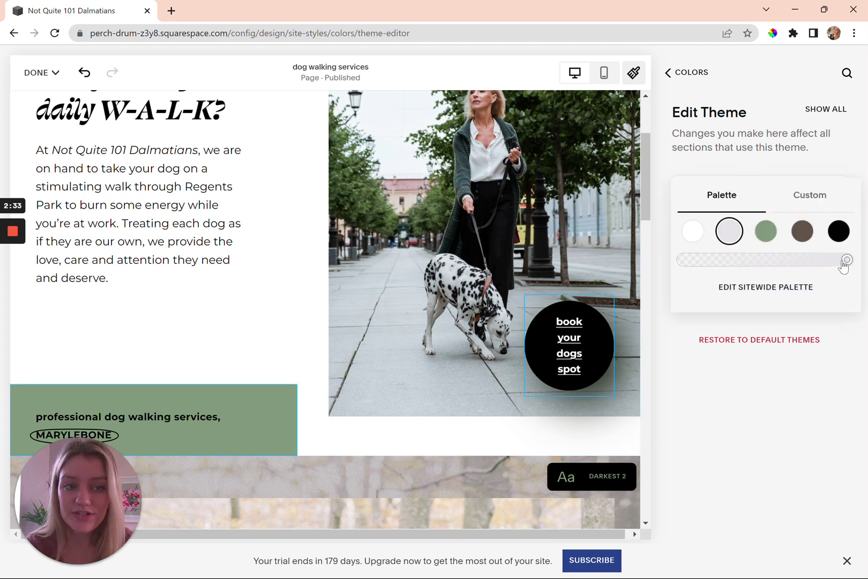
pyautogui.click(822, 431)
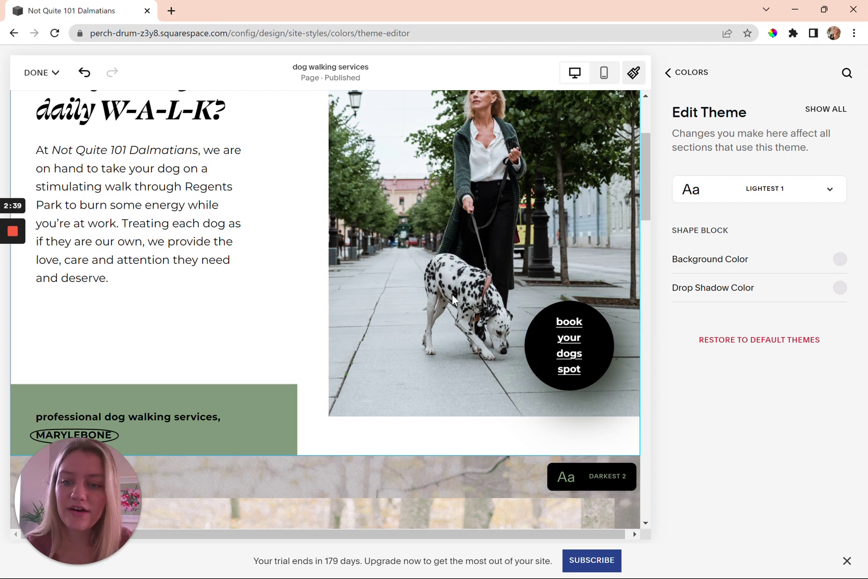
# Select the header and open the colour choices for the black menu overlay background.
pyautogui.scroll(-1, 432, 376)
pyautogui.scroll(3, 432, 376)
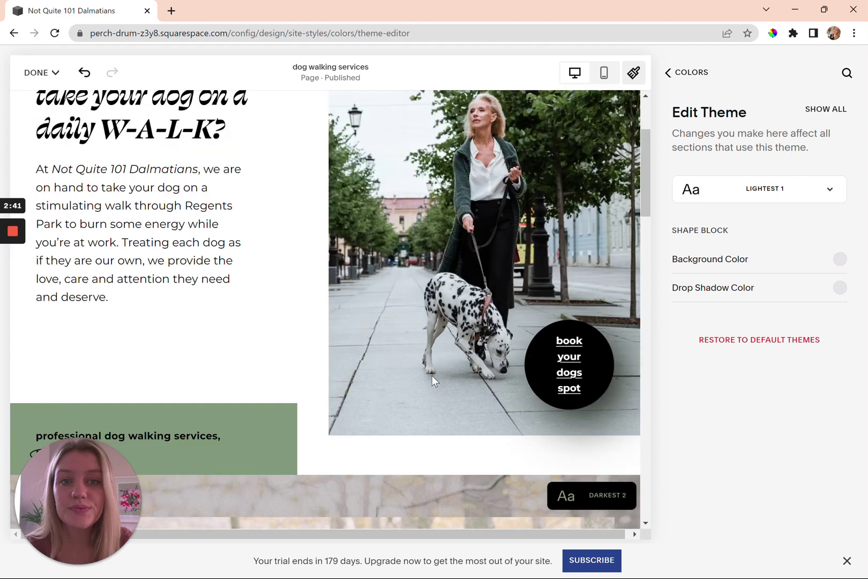
pyautogui.scroll(-2, 432, 376)
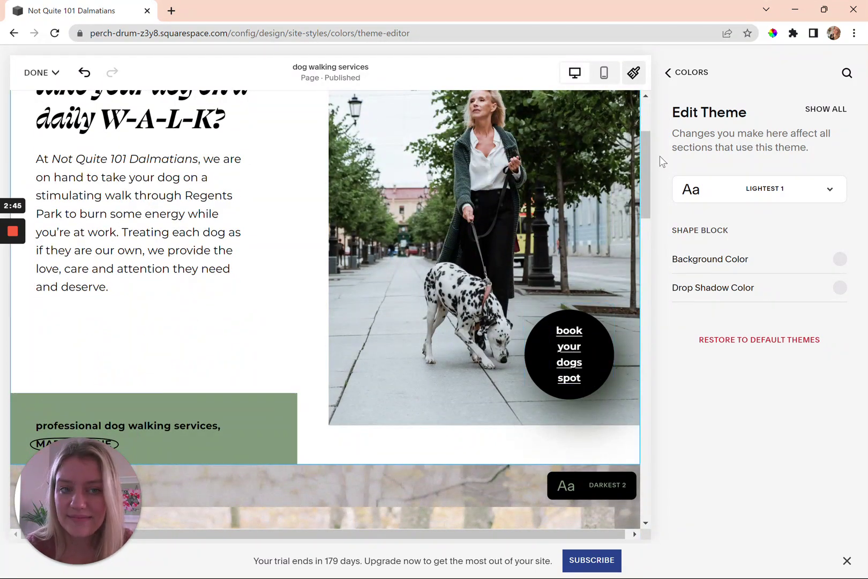
pyautogui.scroll(3, 389, 268)
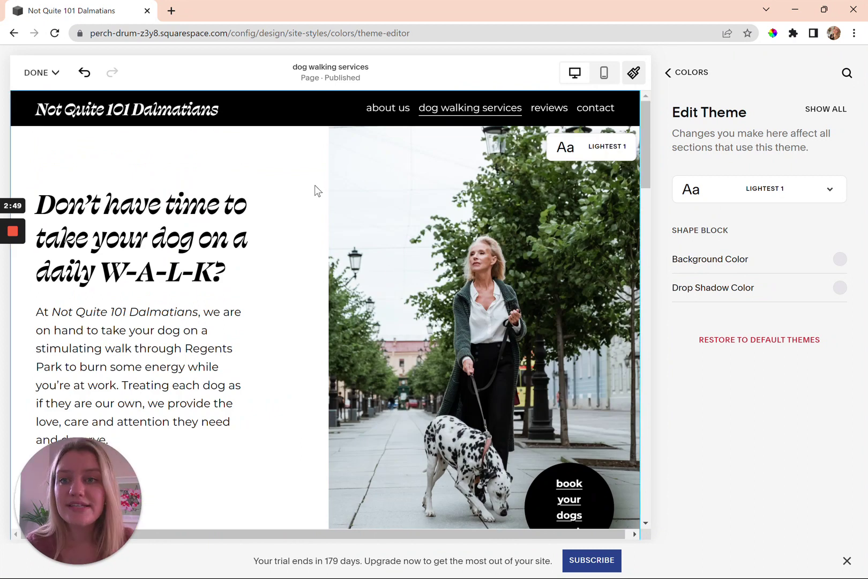
pyautogui.click(272, 103)
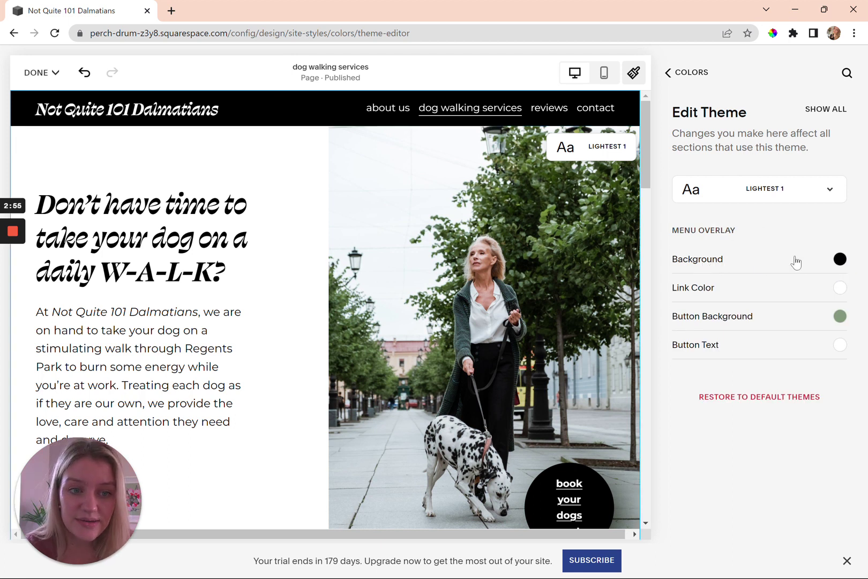
pyautogui.click(840, 259)
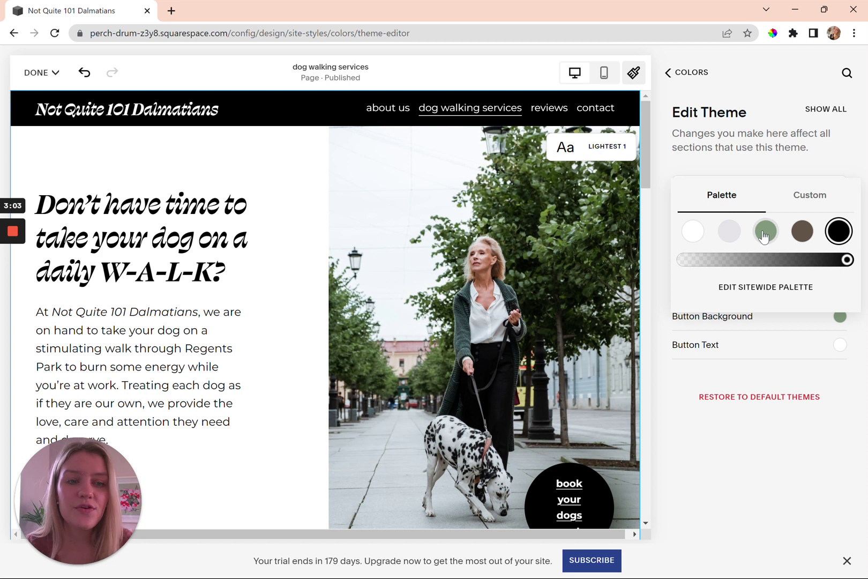
pyautogui.click(766, 288)
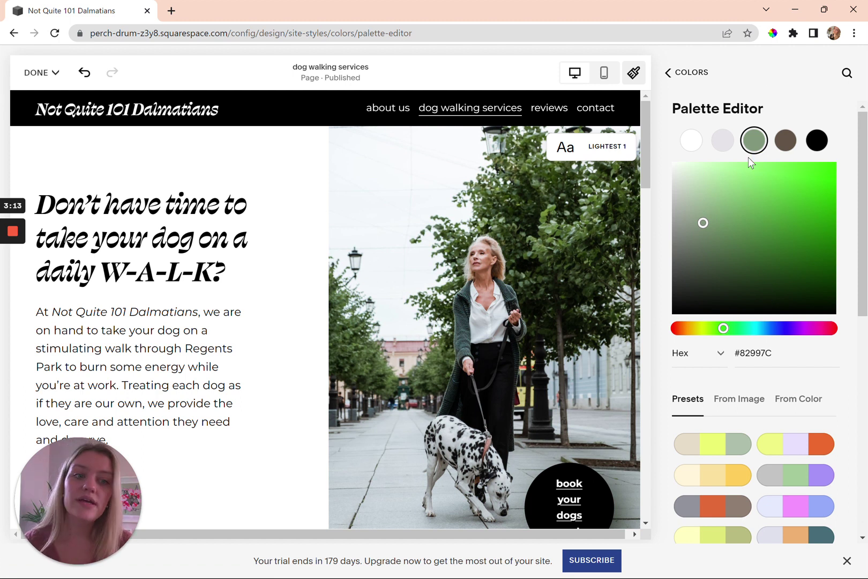
pyautogui.scroll(-2, 786, 376)
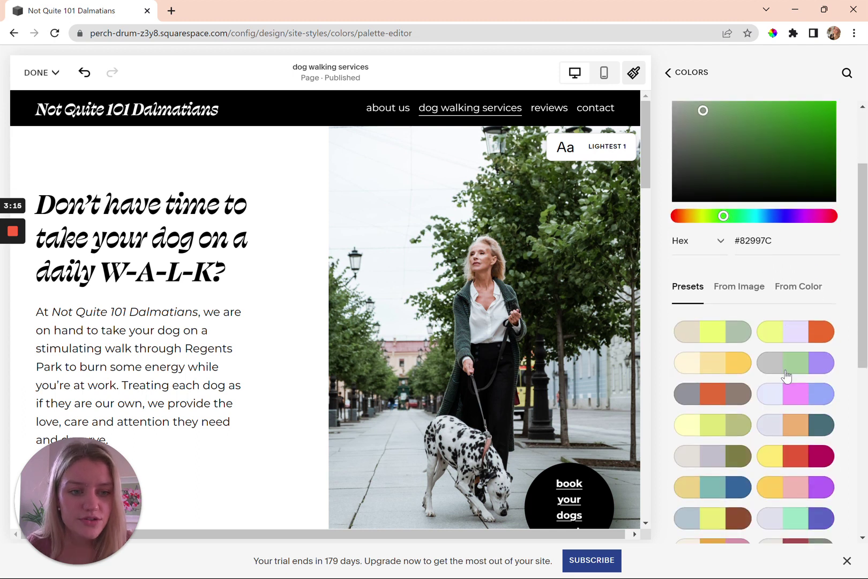
pyautogui.scroll(-2, 786, 376)
pyautogui.scroll(-2, 789, 443)
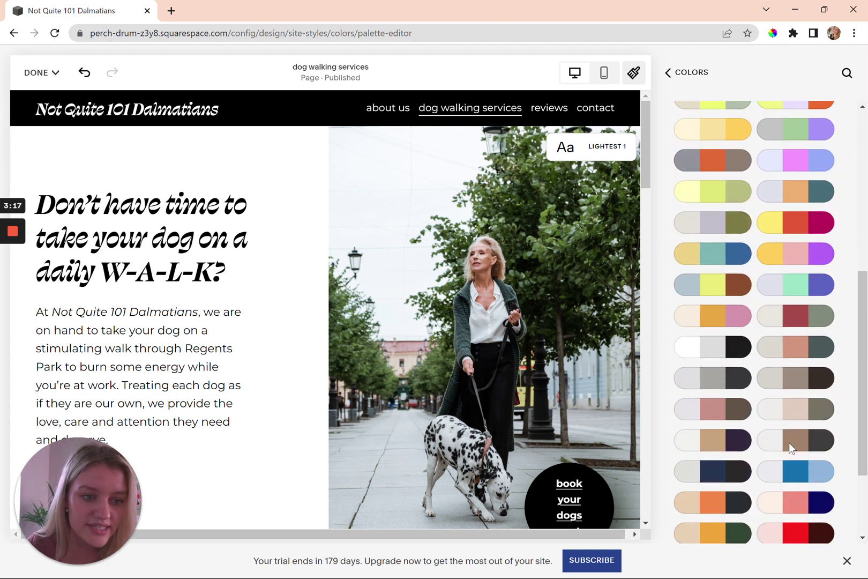
pyautogui.scroll(-2, 789, 443)
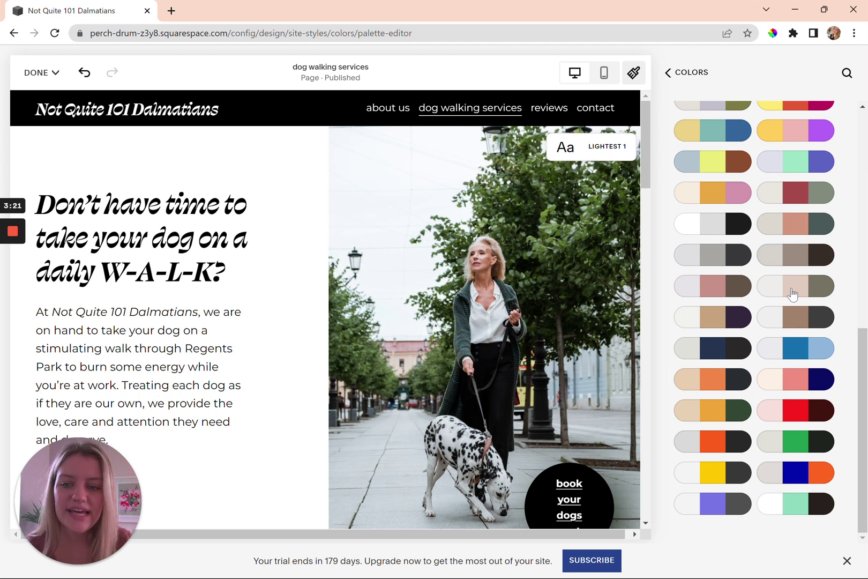
pyautogui.scroll(1, 792, 294)
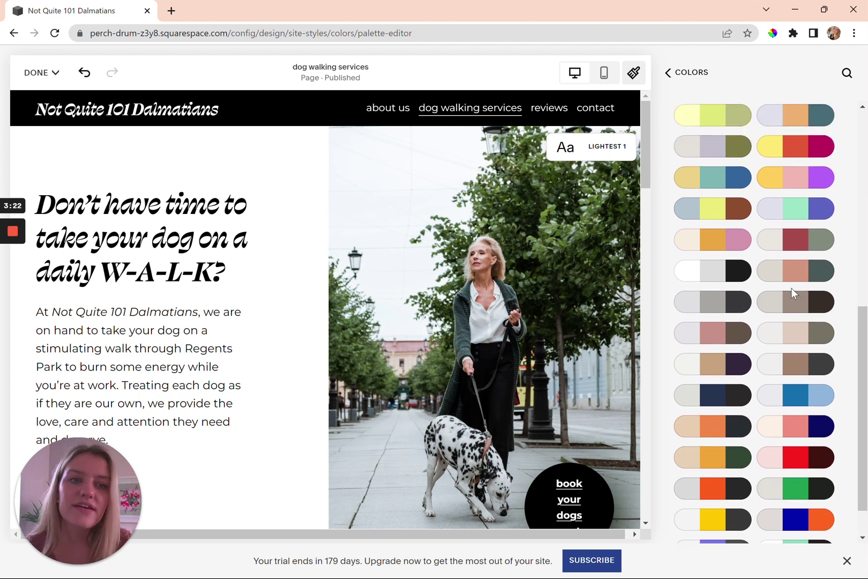
# Apply the cream, orange and pink preset palette and review the page.
pyautogui.click(717, 244)
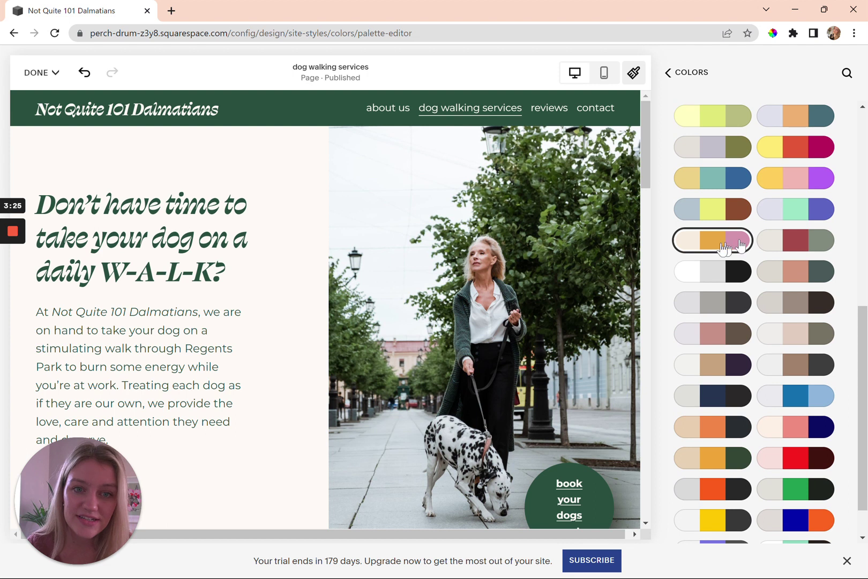
pyautogui.scroll(-4, 463, 369)
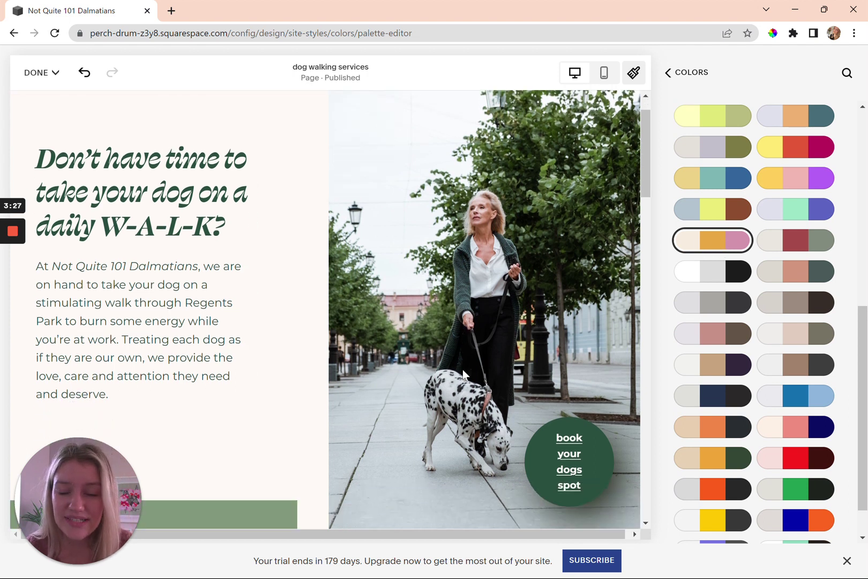
pyautogui.scroll(4, 462, 369)
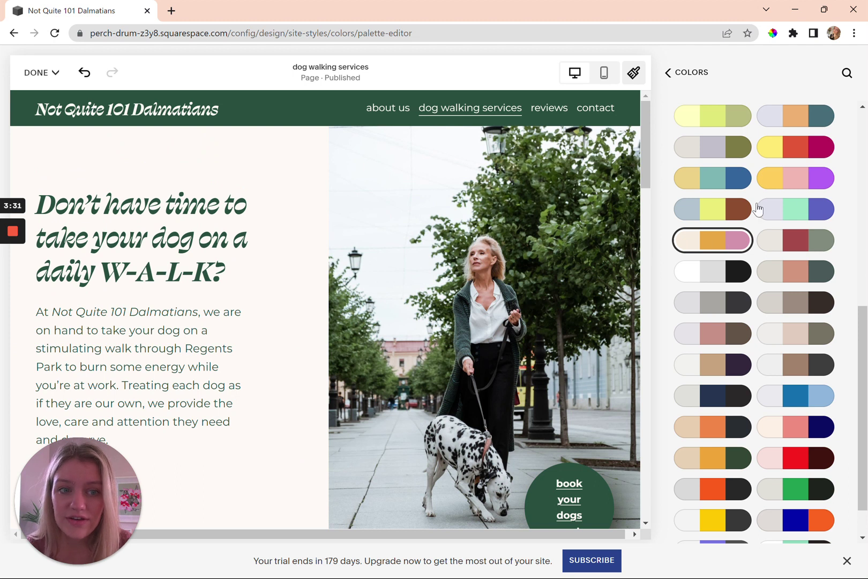
pyautogui.scroll(1, 708, 249)
pyautogui.scroll(1, 708, 249)
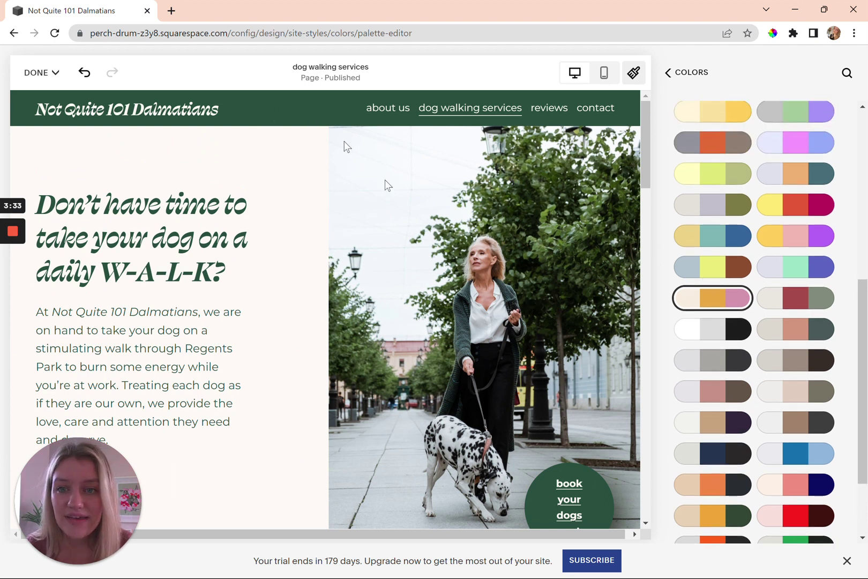
# Open the cream, orange and pink palette in the Palette Editor and browse its options.
pyautogui.click(715, 303)
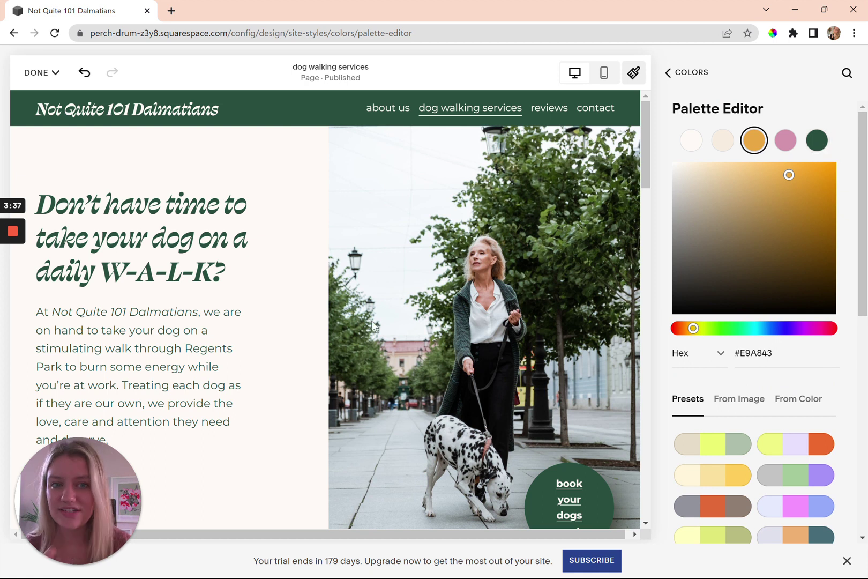
pyautogui.scroll(-15, 373, 325)
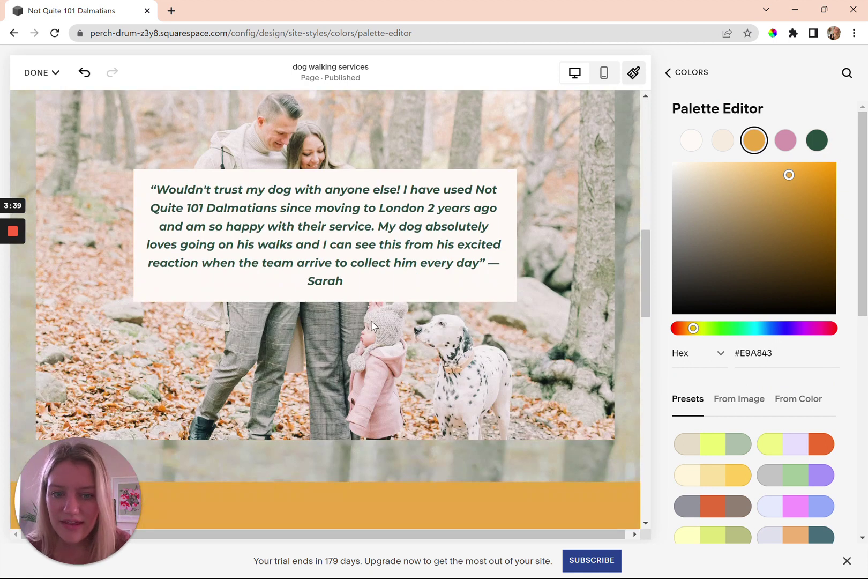
pyautogui.scroll(-12, 436, 304)
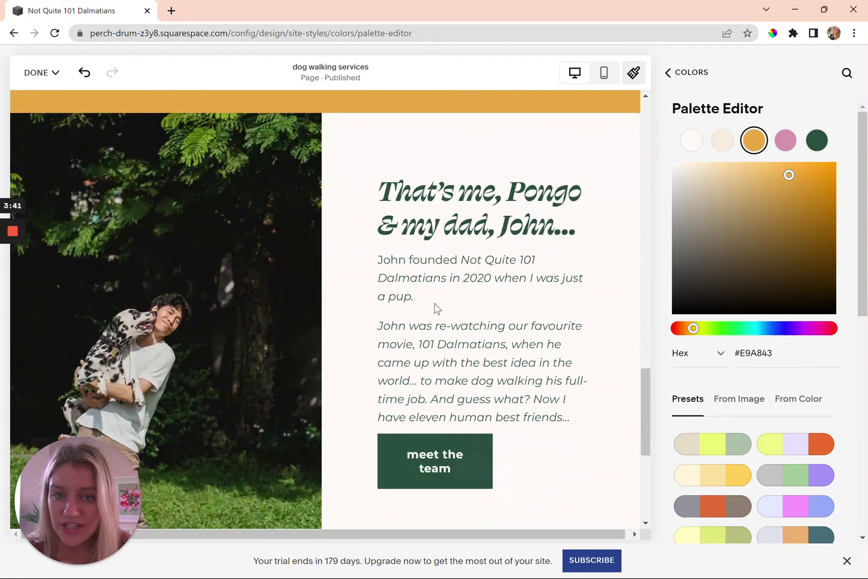
pyautogui.scroll(12, 526, 369)
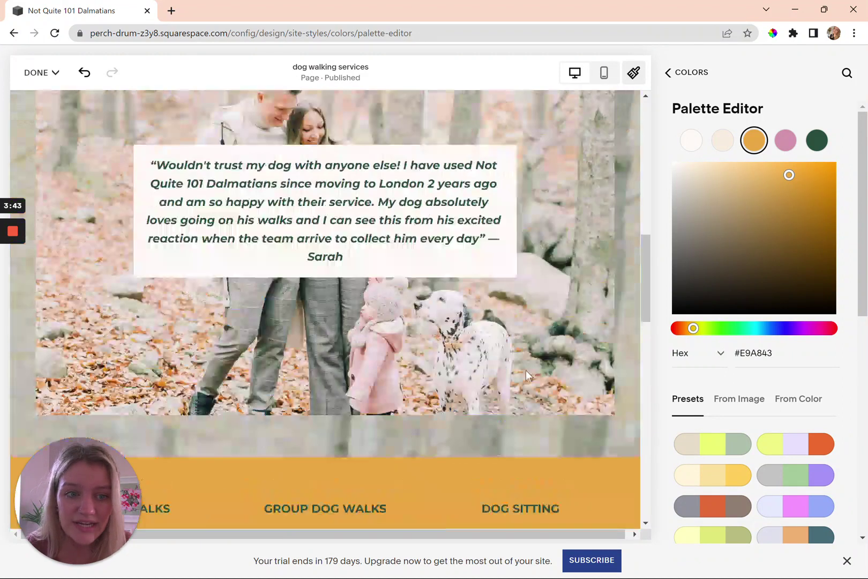
pyautogui.scroll(-3, 864, 426)
pyautogui.scroll(-1, 864, 426)
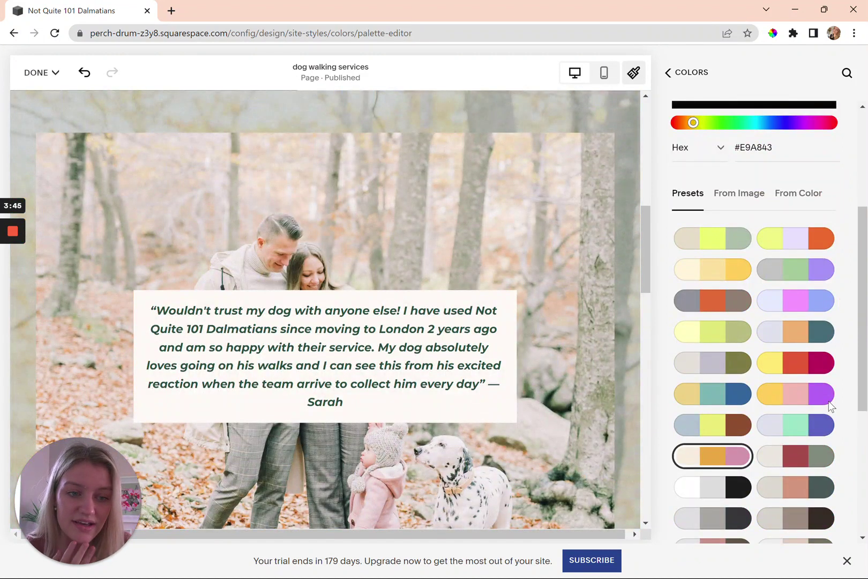
pyautogui.scroll(-2, 790, 349)
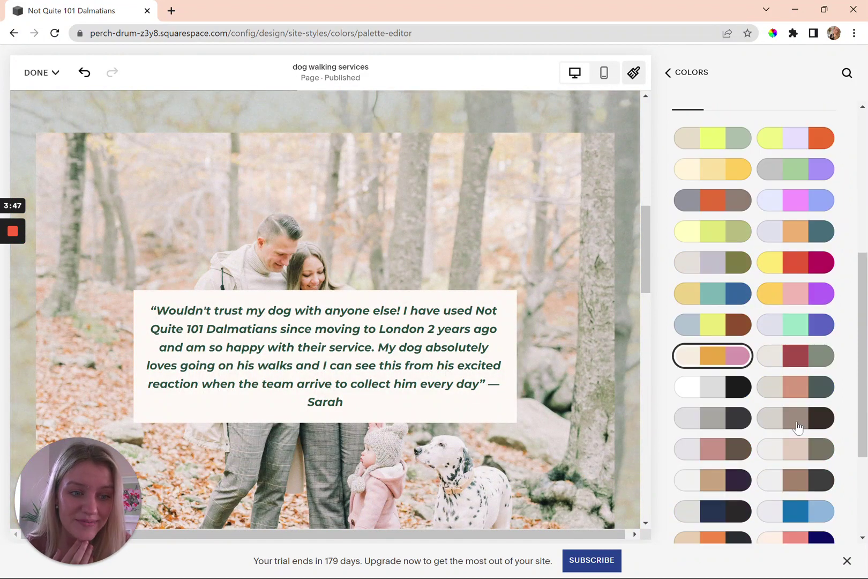
# Switch to the yellow, pink and purple preset palette, then view the From Image option.
pyautogui.click(807, 309)
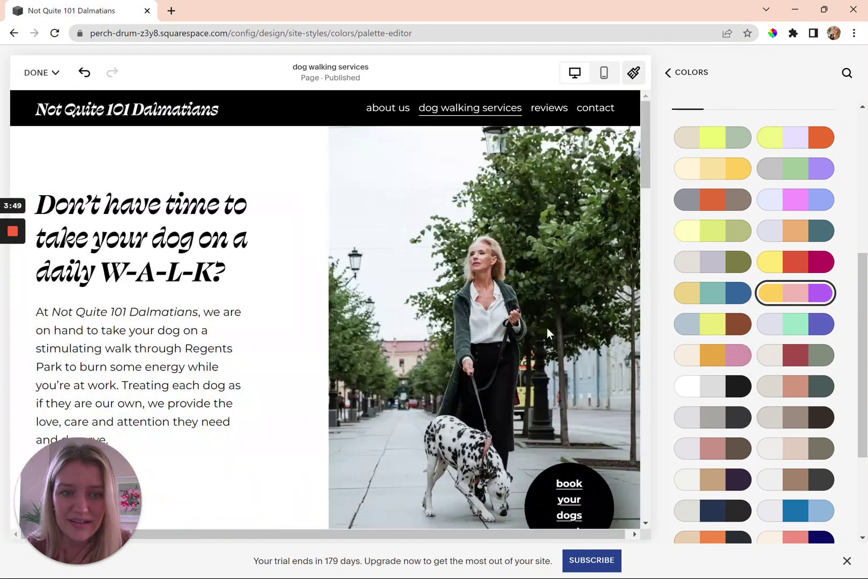
pyautogui.scroll(-15, 452, 365)
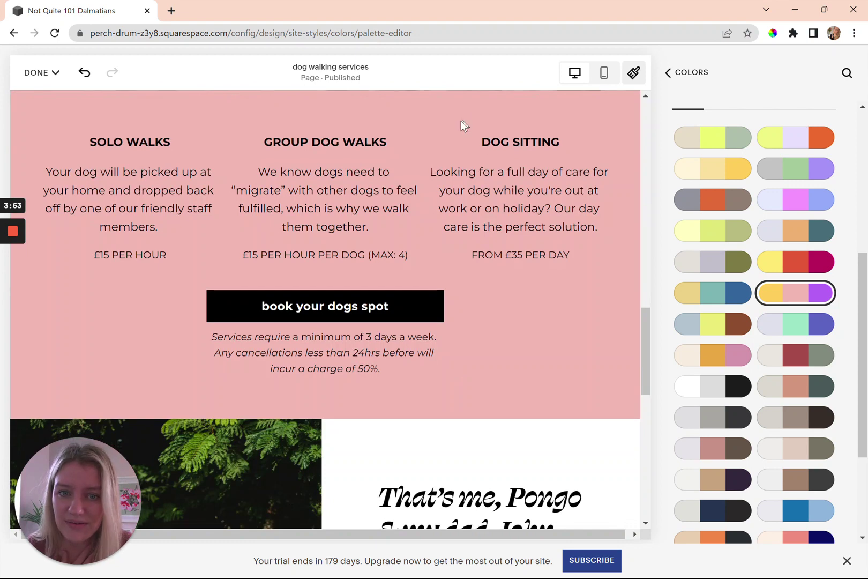
pyautogui.scroll(-5, 530, 286)
pyautogui.scroll(10, 530, 286)
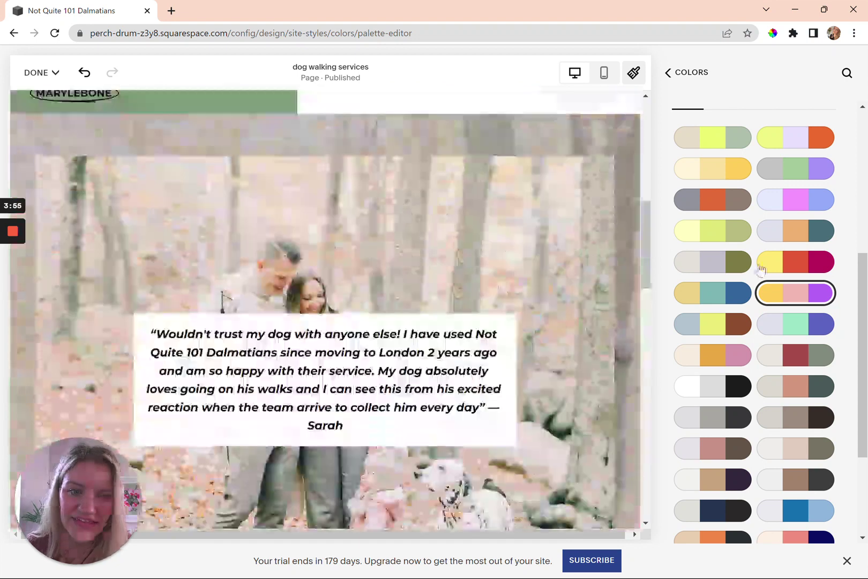
pyautogui.scroll(5, 760, 267)
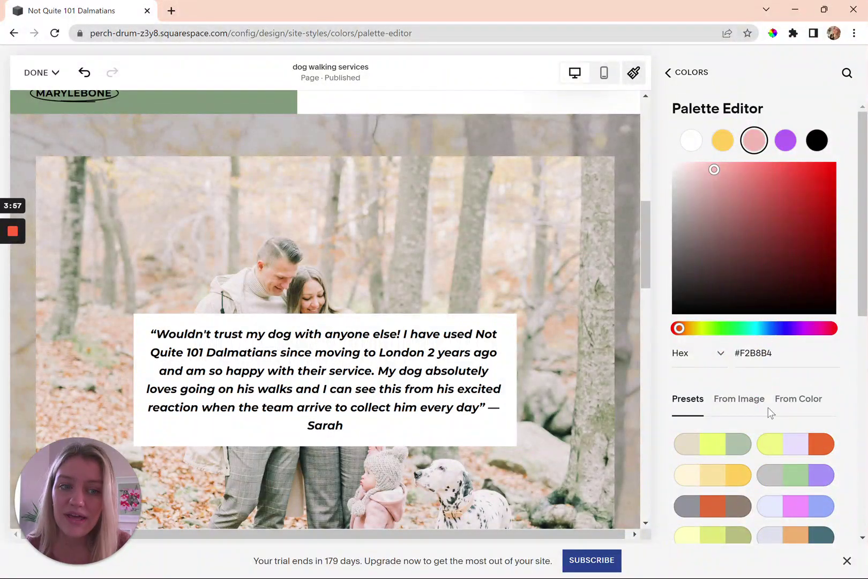
pyautogui.scroll(10, 573, 190)
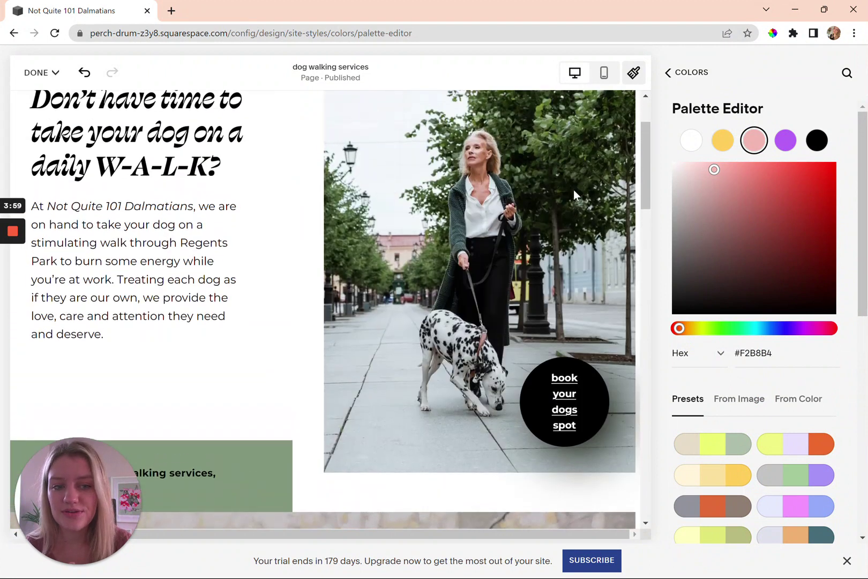
pyautogui.scroll(-4, 782, 458)
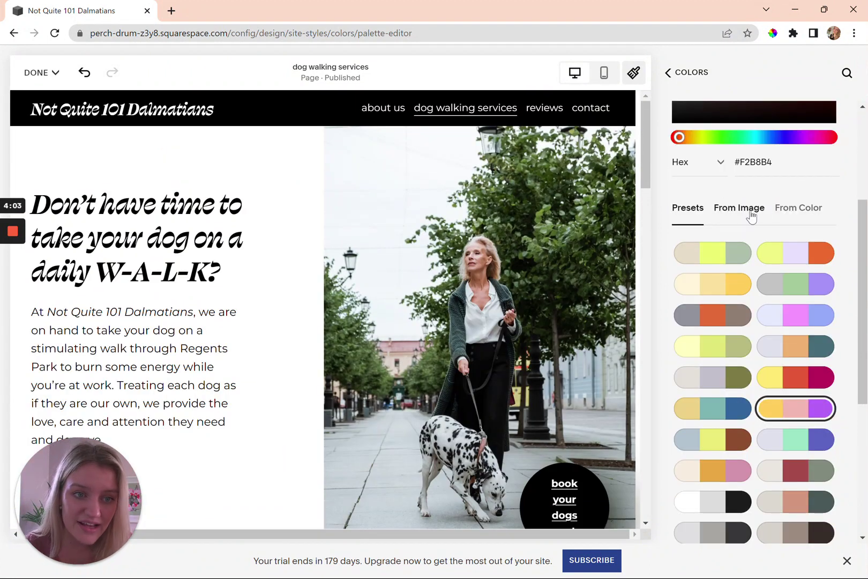
pyautogui.click(752, 214)
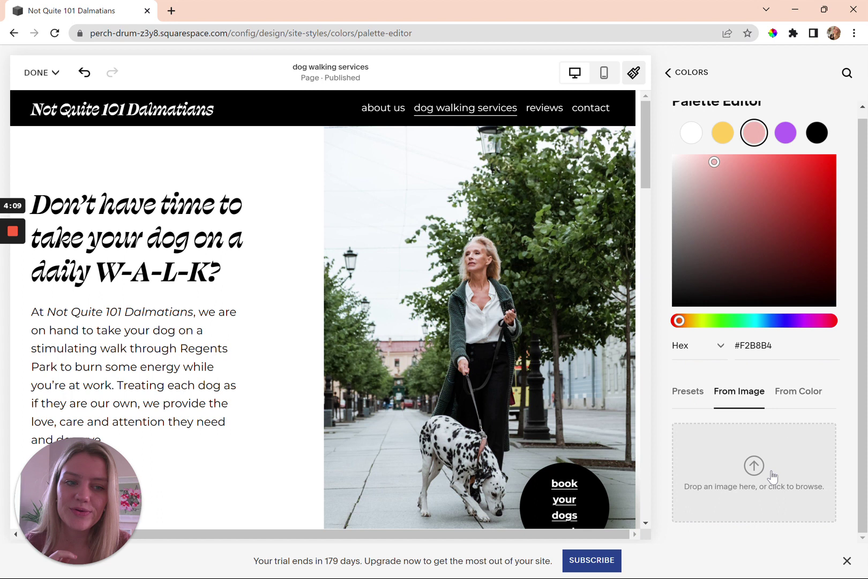
# Generate palettes from the pink key colour, trying monochrome and complementary versions.
pyautogui.click(805, 391)
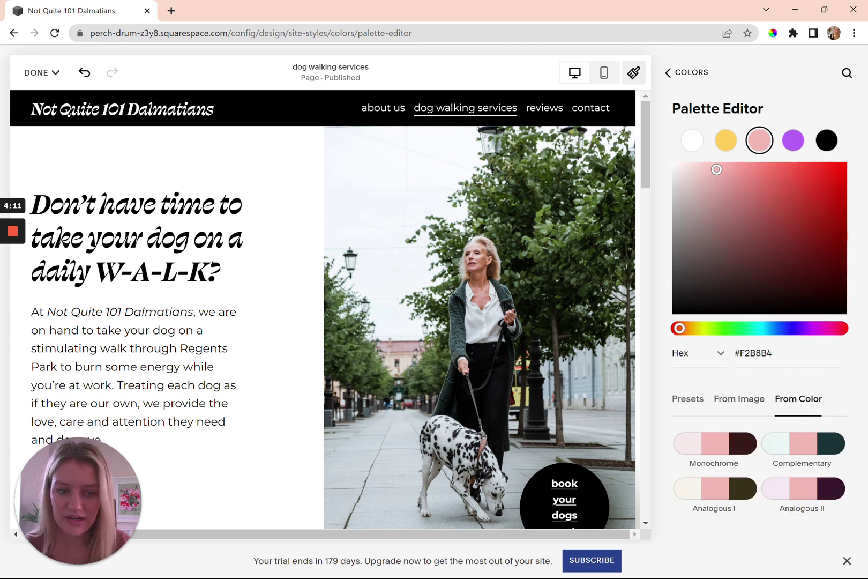
pyautogui.click(733, 447)
pyautogui.click(826, 440)
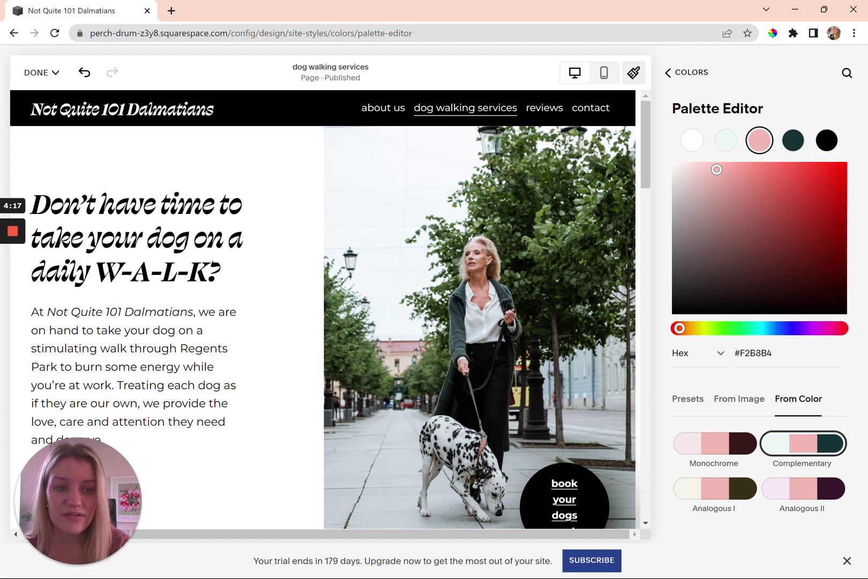
# Set the key colour to teal #368685, choose the analogous palette with navy, and select the light grey swatch.
pyautogui.moveTo(741, 353); pyautogui.dragTo(787, 354)
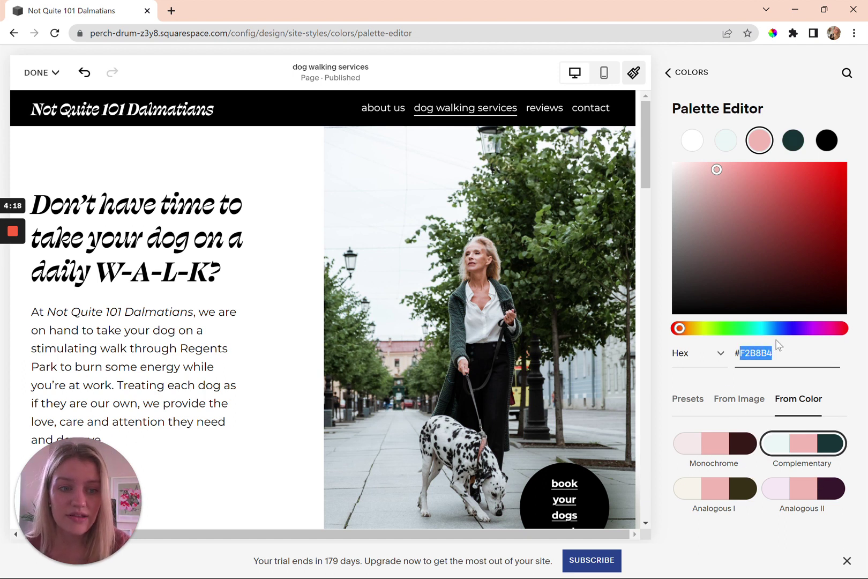
pyautogui.click(761, 328)
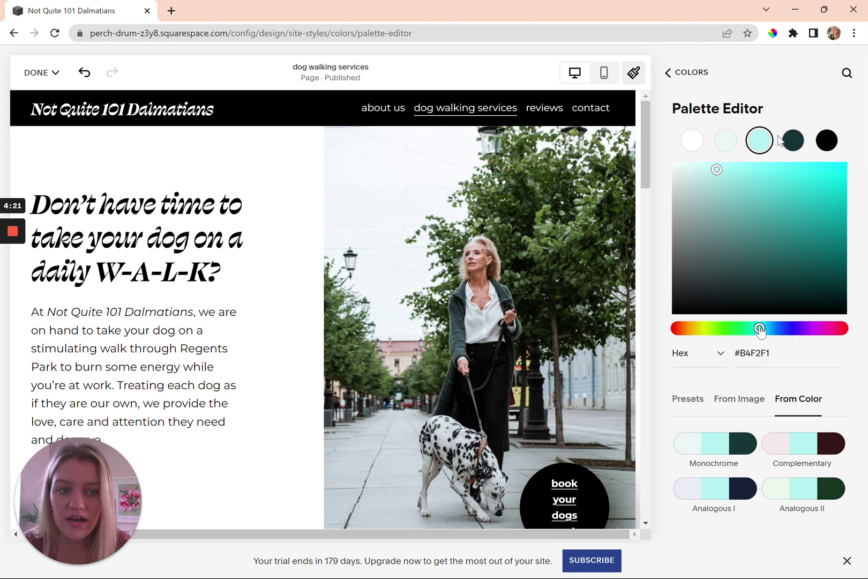
pyautogui.click(787, 176)
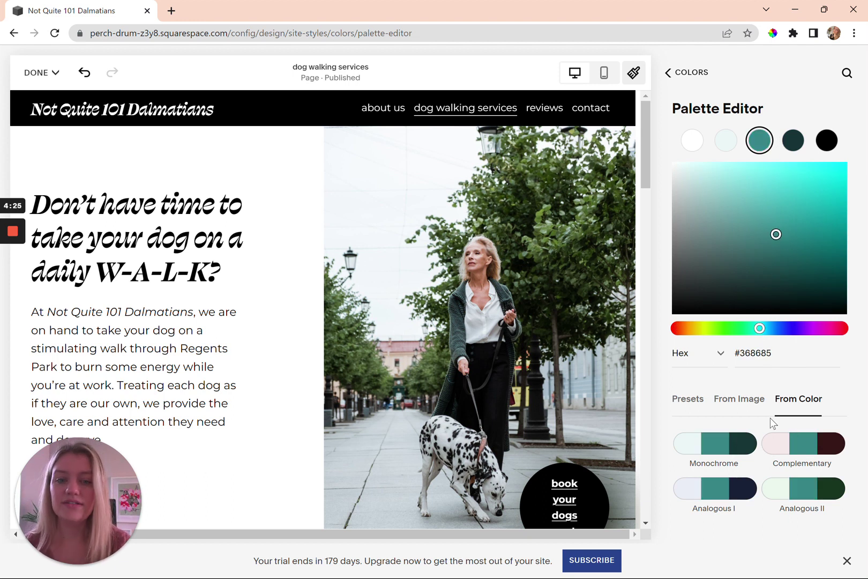
pyautogui.click(730, 453)
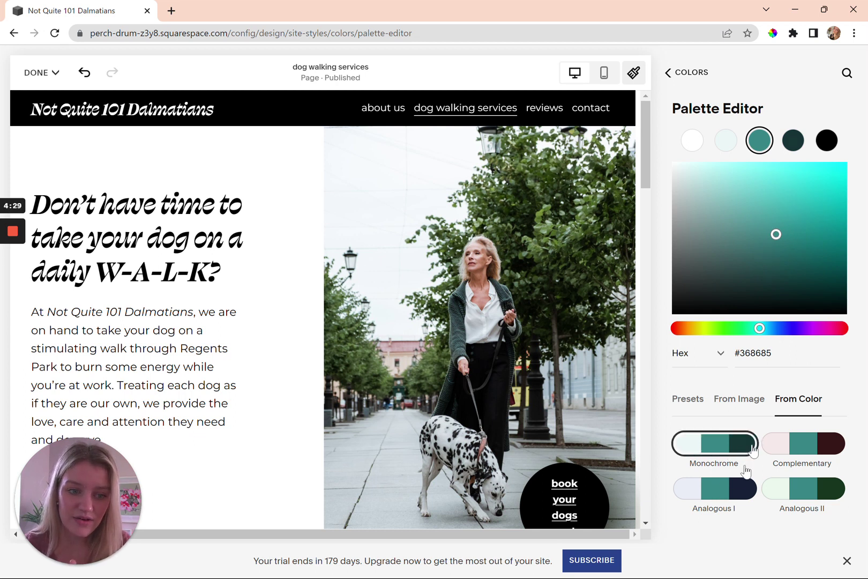
pyautogui.click(713, 489)
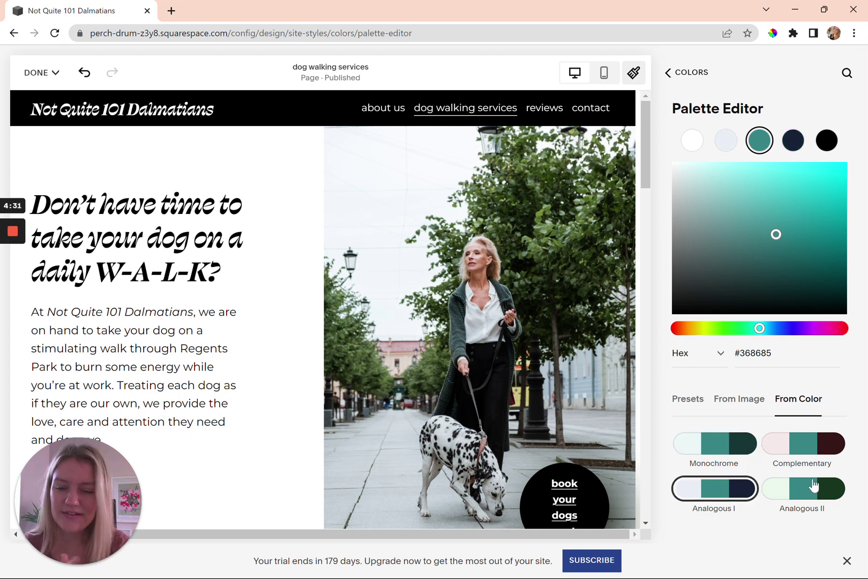
pyautogui.click(696, 403)
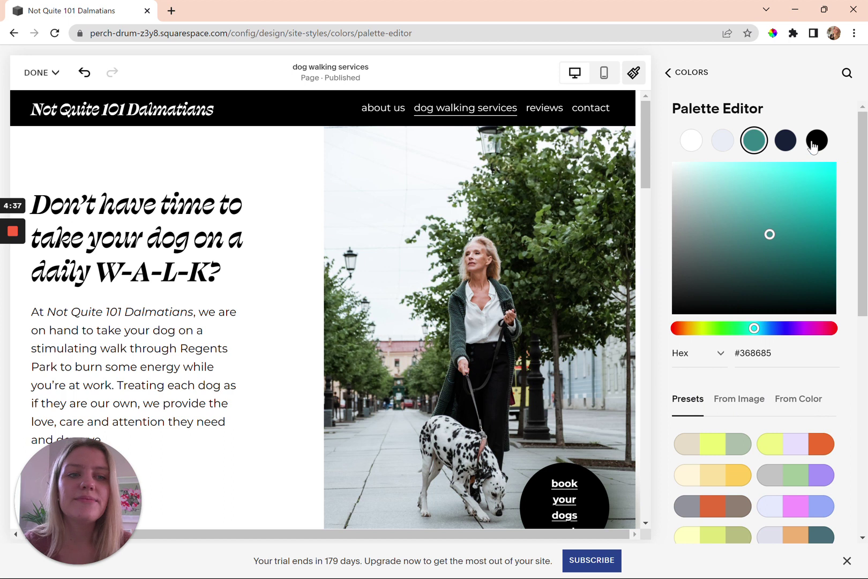
pyautogui.click(719, 145)
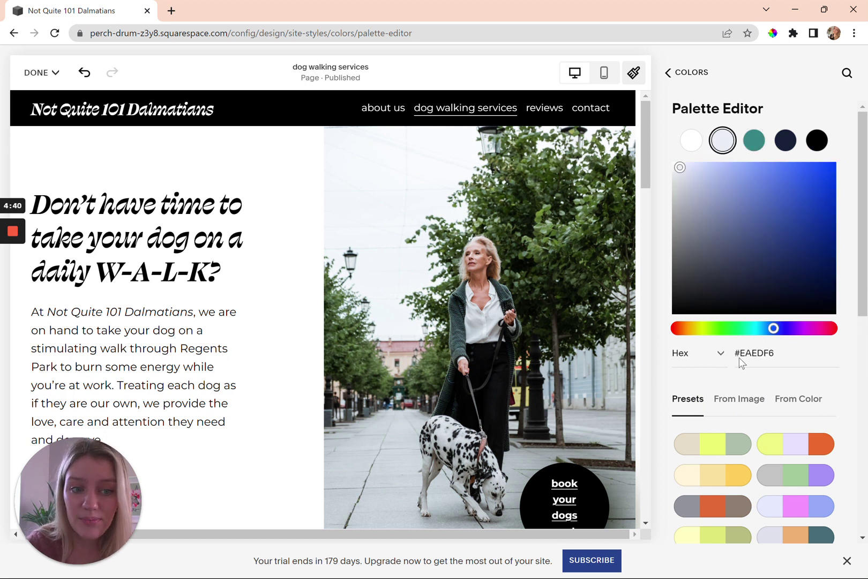
# Set the second palette swatch to #EAEDF6 by sampling the page, then return to the Colors overview.
pyautogui.click(774, 35)
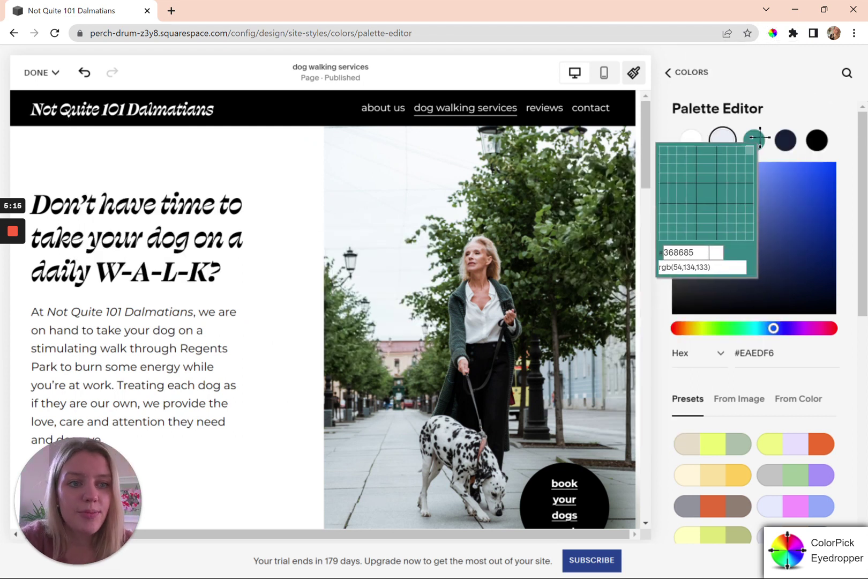
pyautogui.click(790, 93)
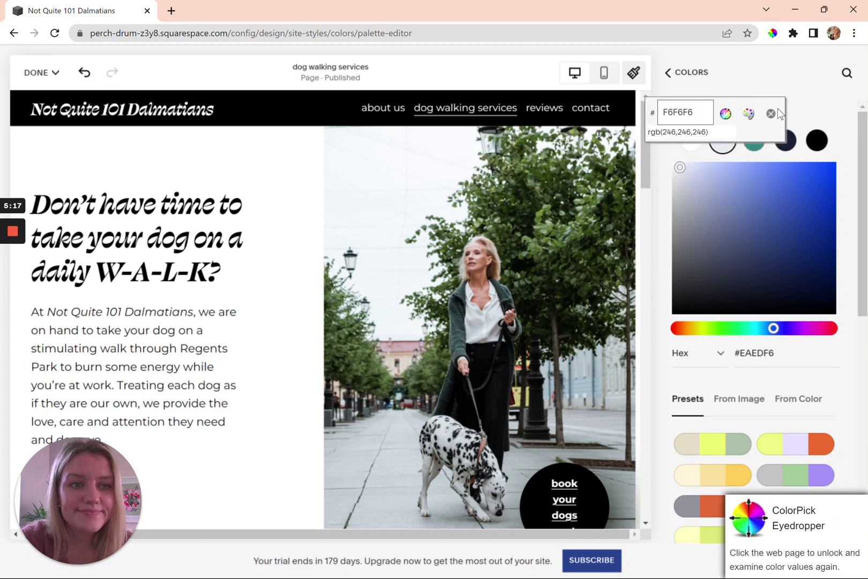
pyautogui.click(777, 108)
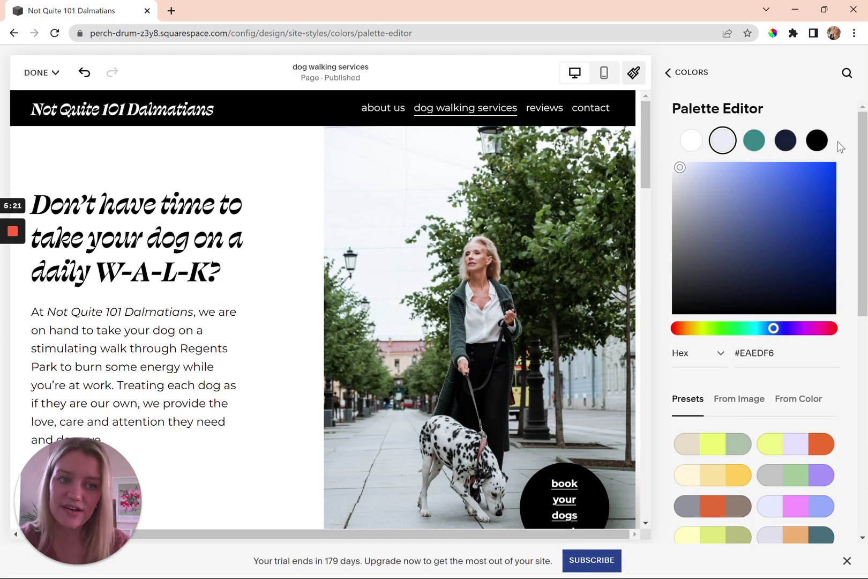
pyautogui.click(684, 70)
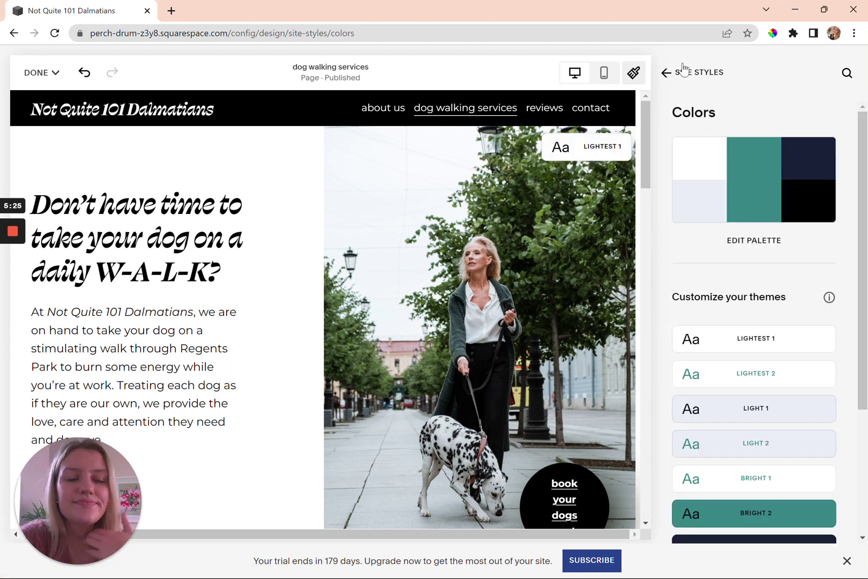
pyautogui.scroll(-3, 828, 498)
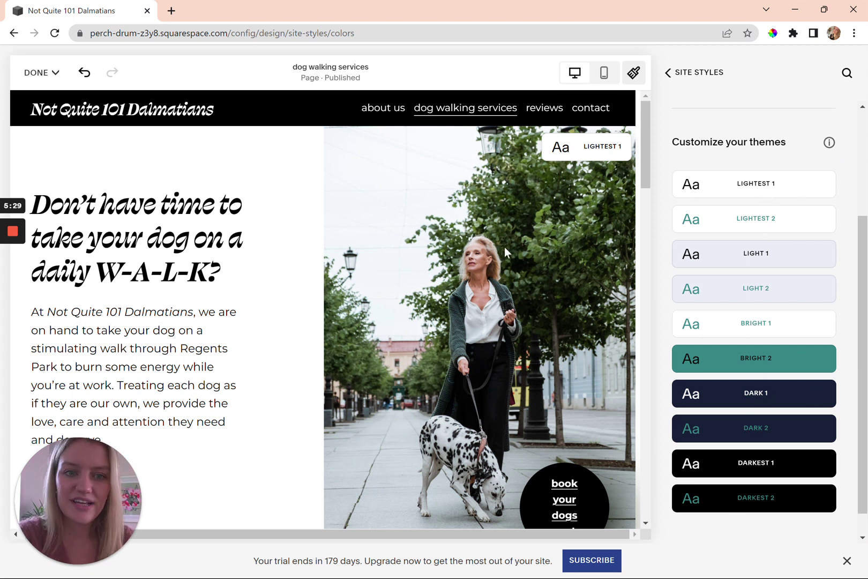
pyautogui.scroll(3, 783, 236)
pyautogui.scroll(-3, 783, 236)
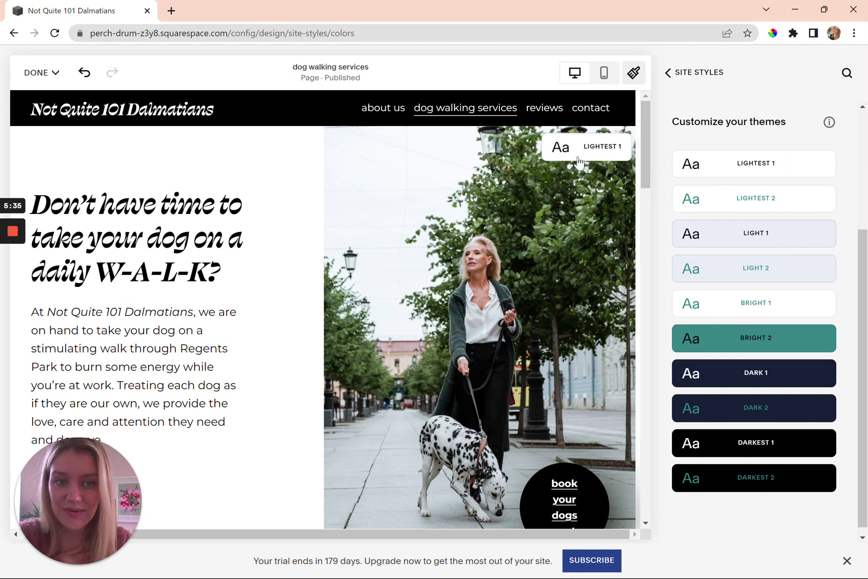
pyautogui.click(819, 165)
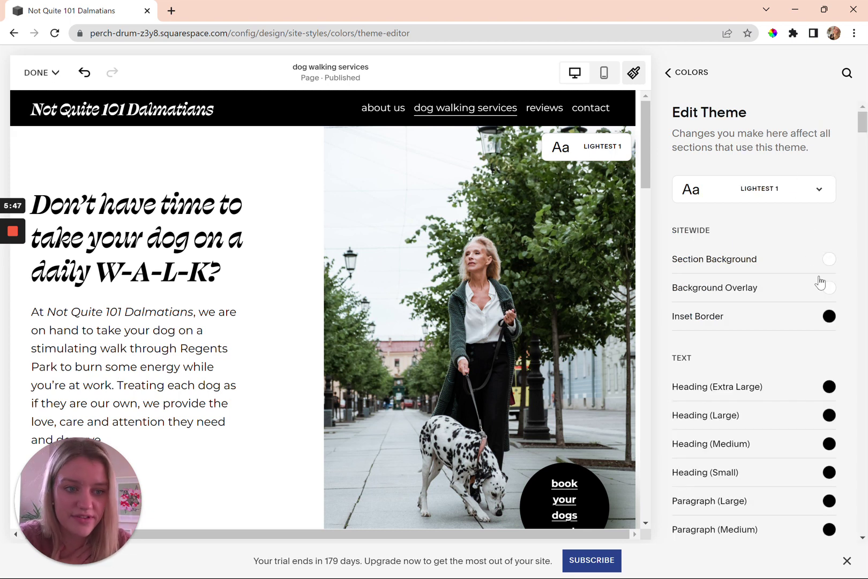
# Filter Lightest 1's colours by page section, then show its complete colour list.
pyautogui.scroll(-5, 818, 335)
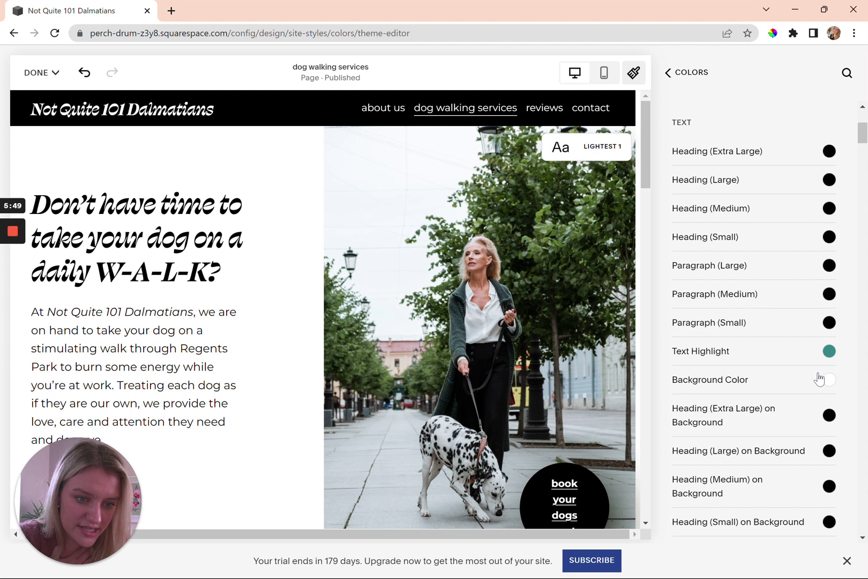
pyautogui.click(637, 365)
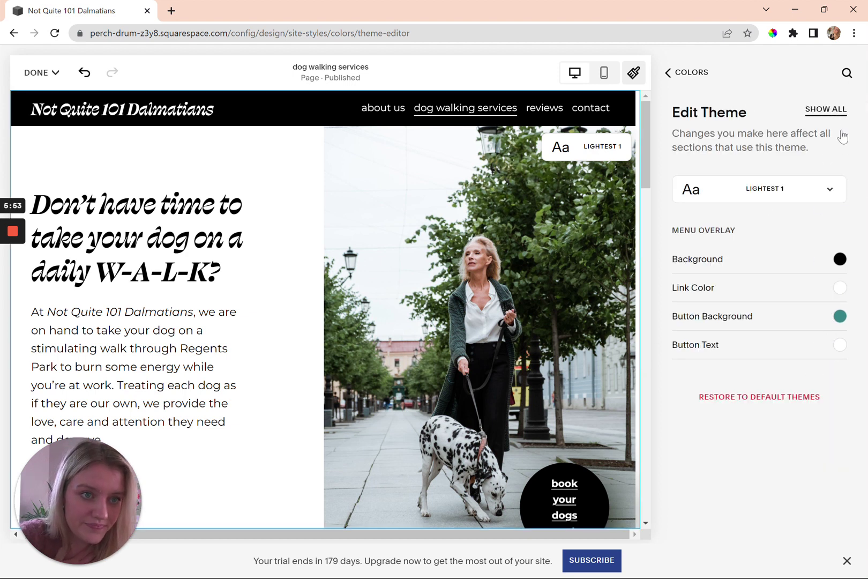
pyautogui.click(826, 110)
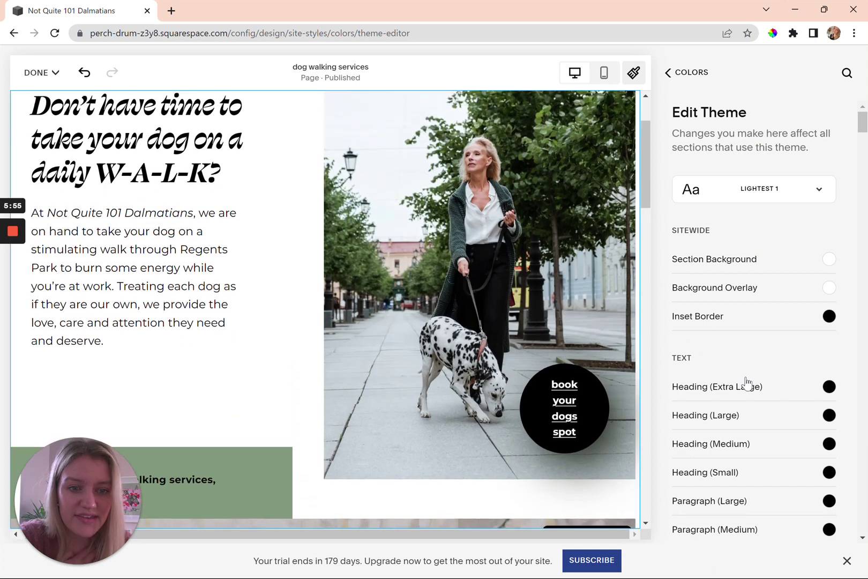
# Review the full colour list, inspecting the teal #368685 Tertiary Button Background without changing it.
pyautogui.scroll(-4, 748, 382)
pyautogui.scroll(1, 746, 382)
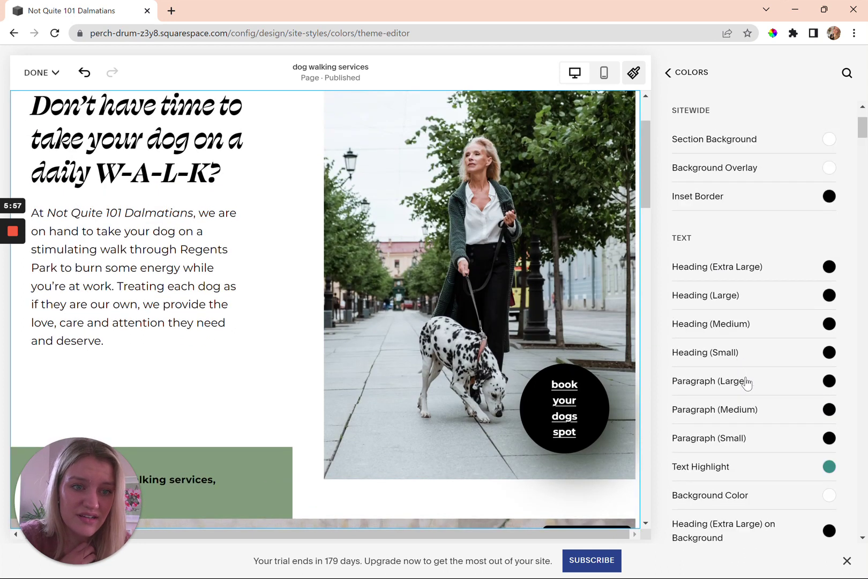
pyautogui.scroll(2, 747, 382)
pyautogui.scroll(-4, 746, 381)
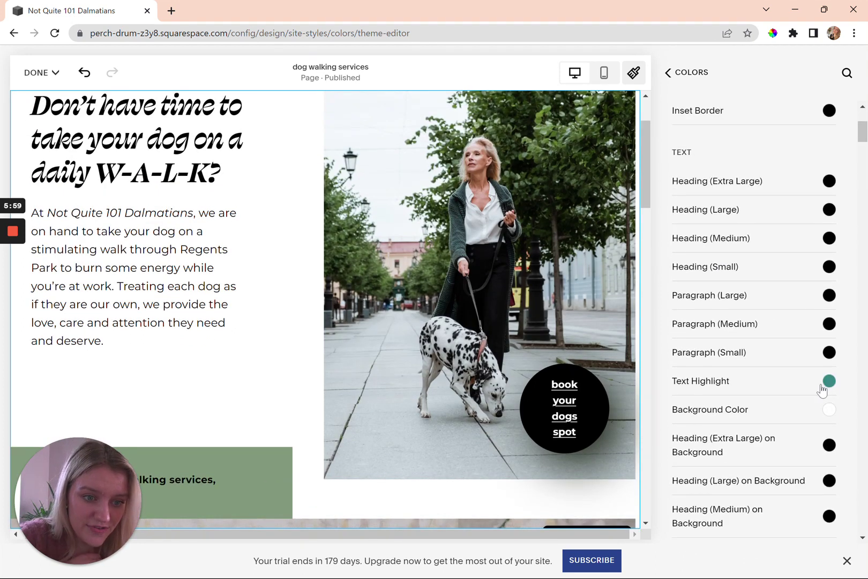
pyautogui.scroll(-5, 828, 386)
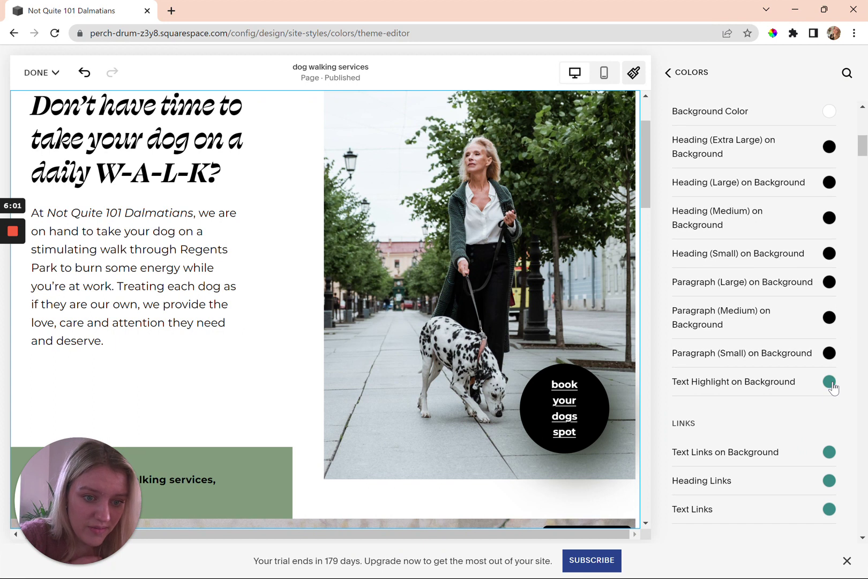
pyautogui.scroll(-2, 832, 387)
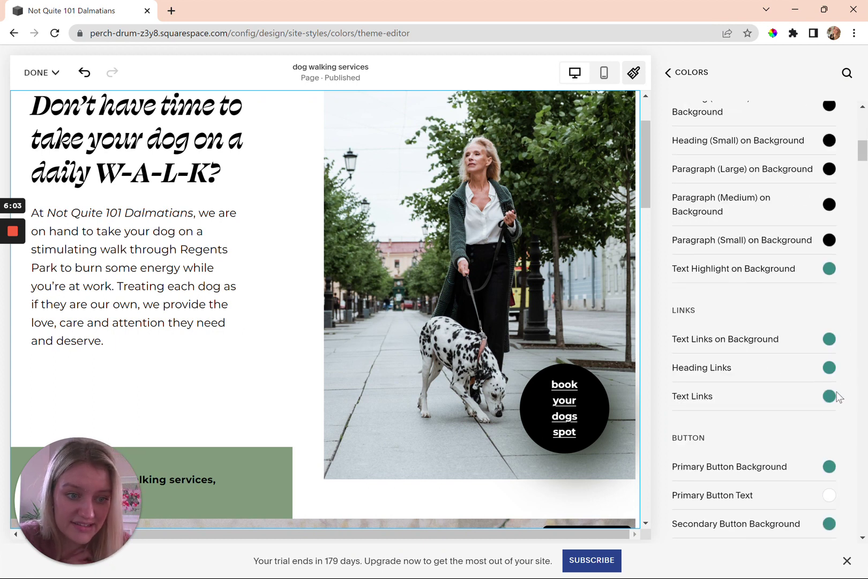
pyautogui.scroll(-4, 830, 376)
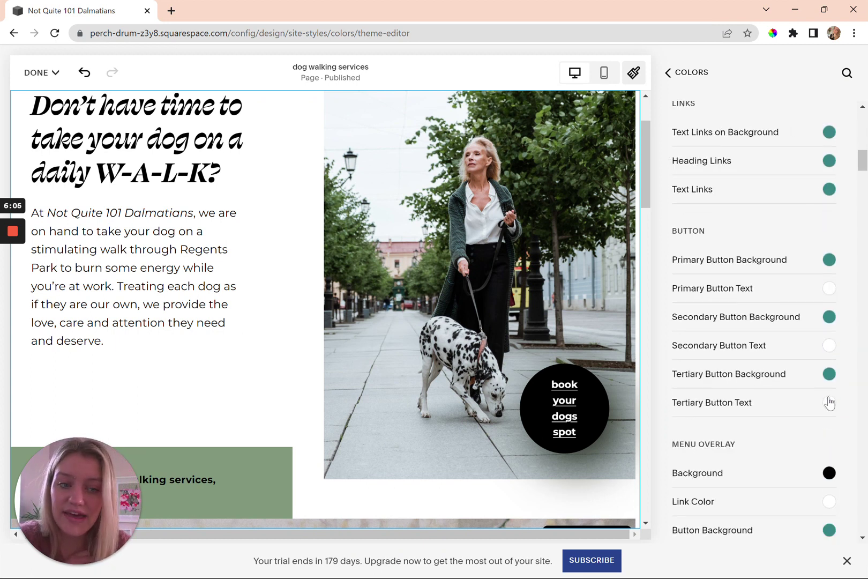
pyautogui.click(830, 374)
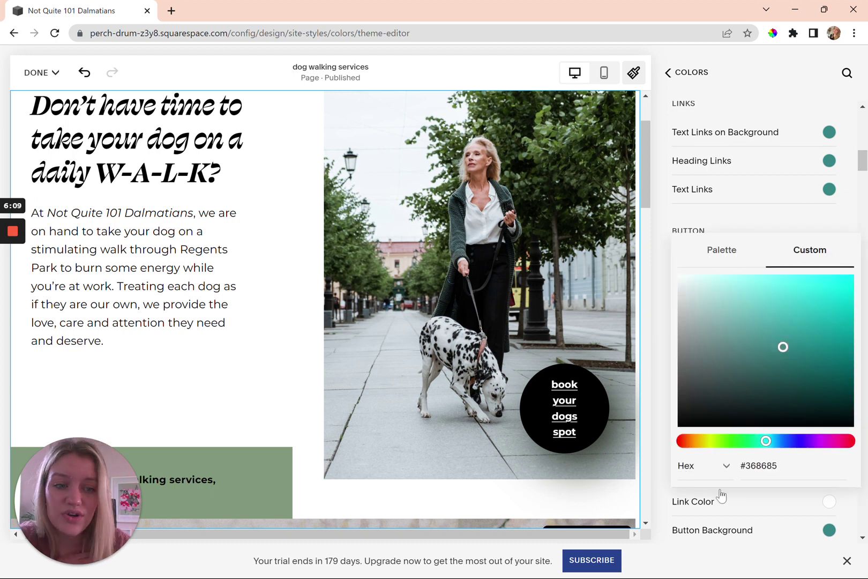
pyautogui.click(855, 168)
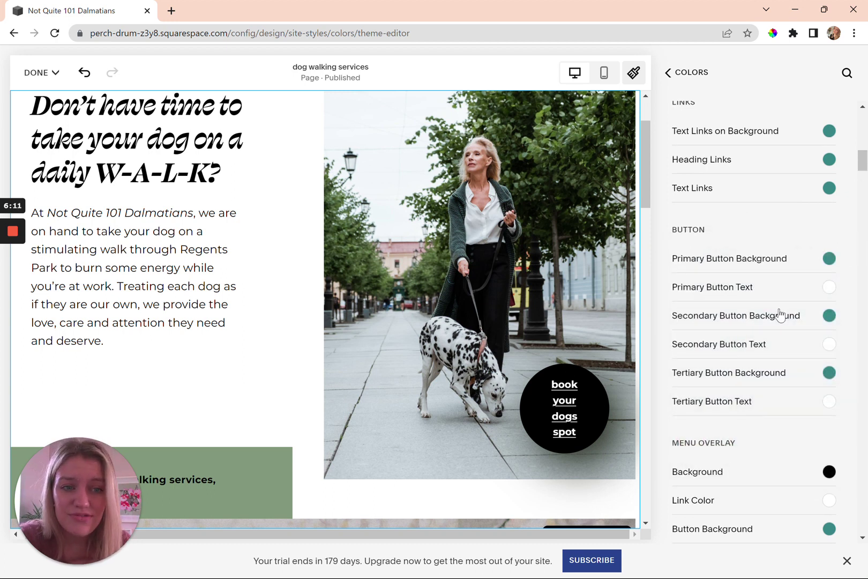
pyautogui.scroll(-10, 779, 312)
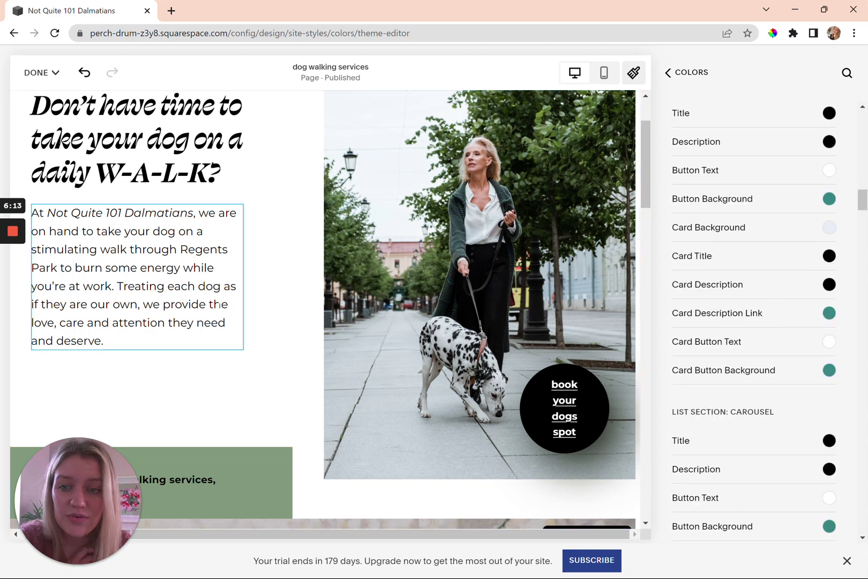
# Check which black theme colours the paragraph and heading use, then show the full list again.
pyautogui.click(215, 239)
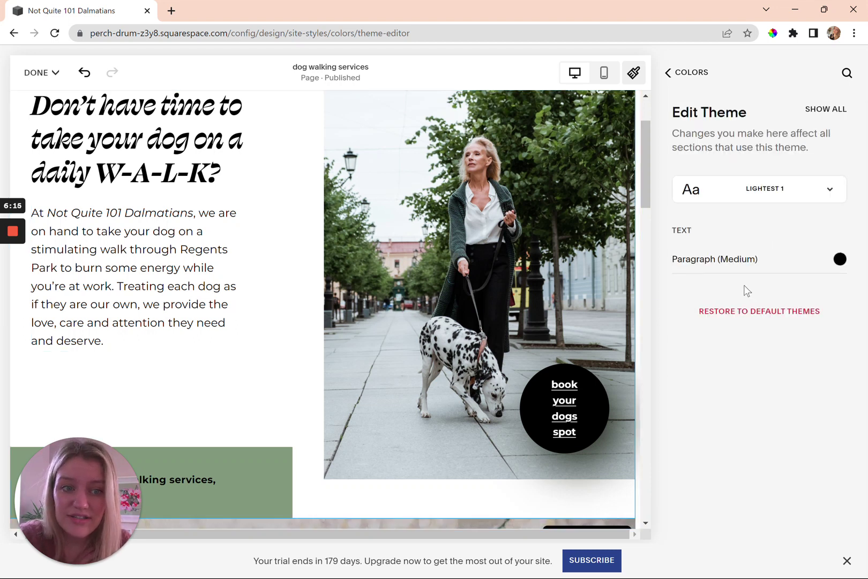
pyautogui.click(161, 141)
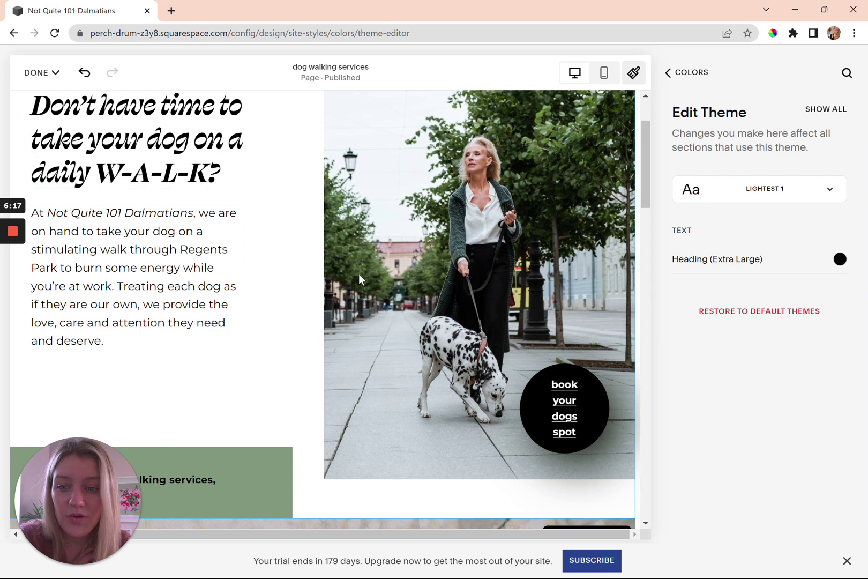
pyautogui.click(830, 119)
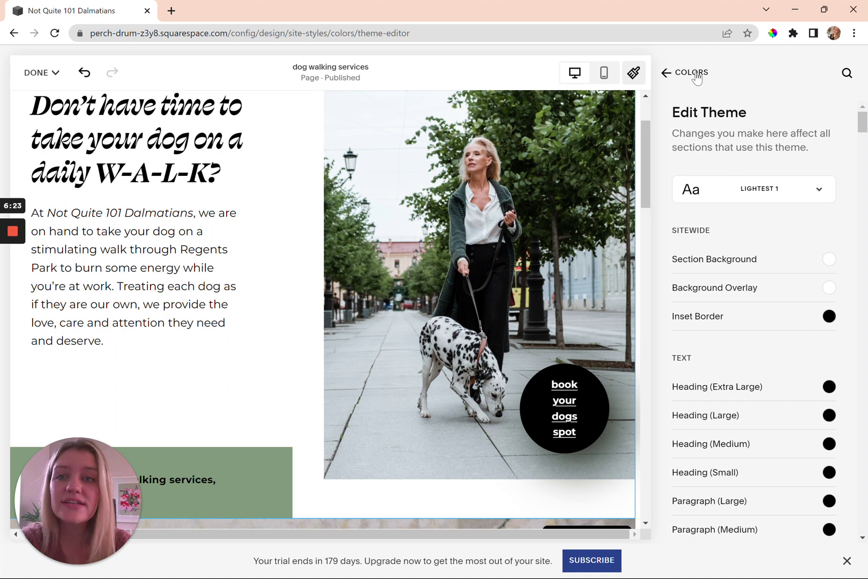
# Discard the unsaved style changes, reopen the page editor, and select the paragraph text block.
pyautogui.click(43, 72)
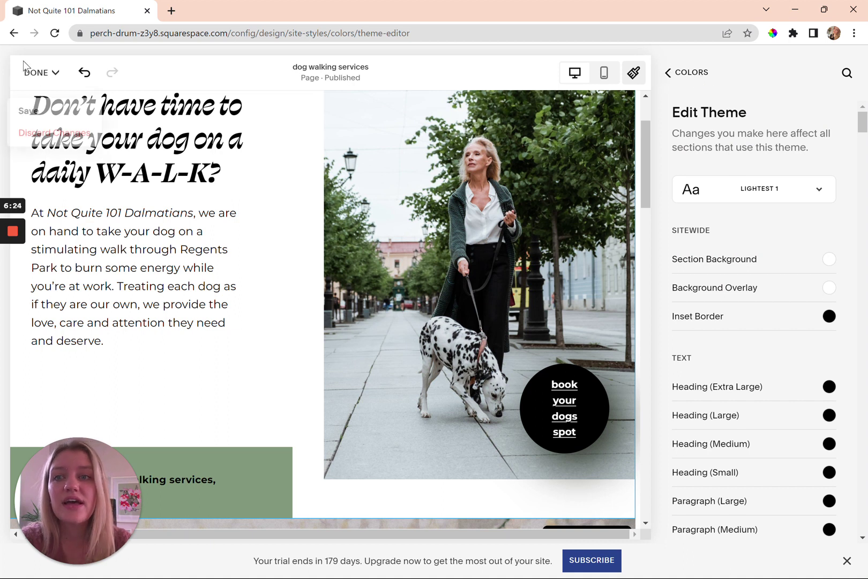
pyautogui.click(71, 140)
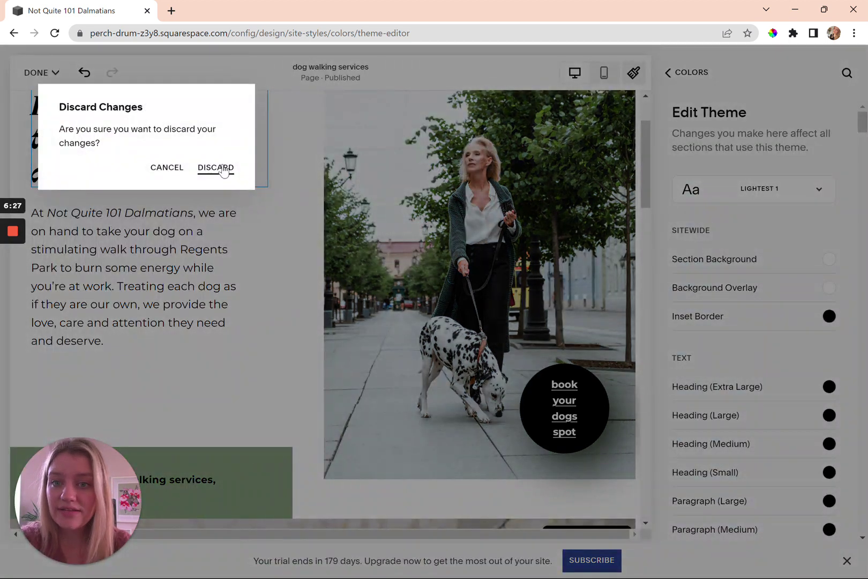
pyautogui.click(225, 170)
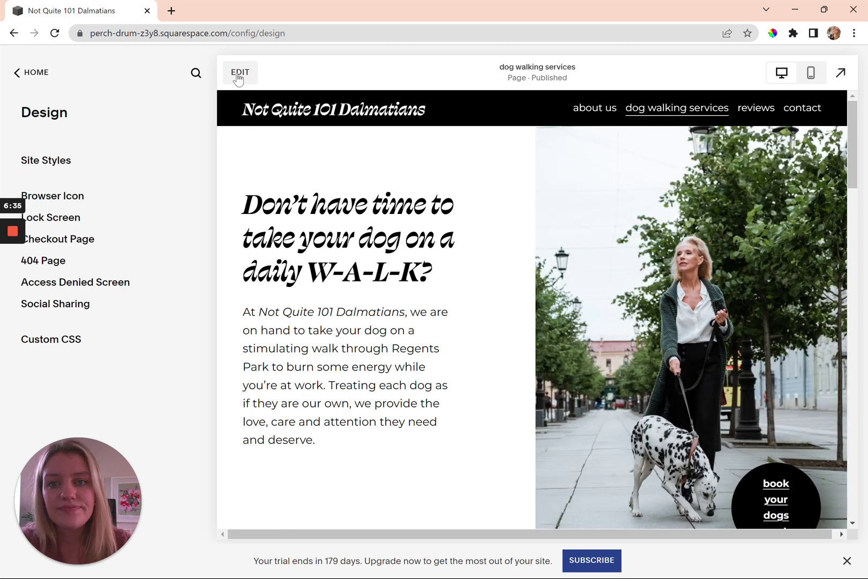
pyautogui.click(238, 75)
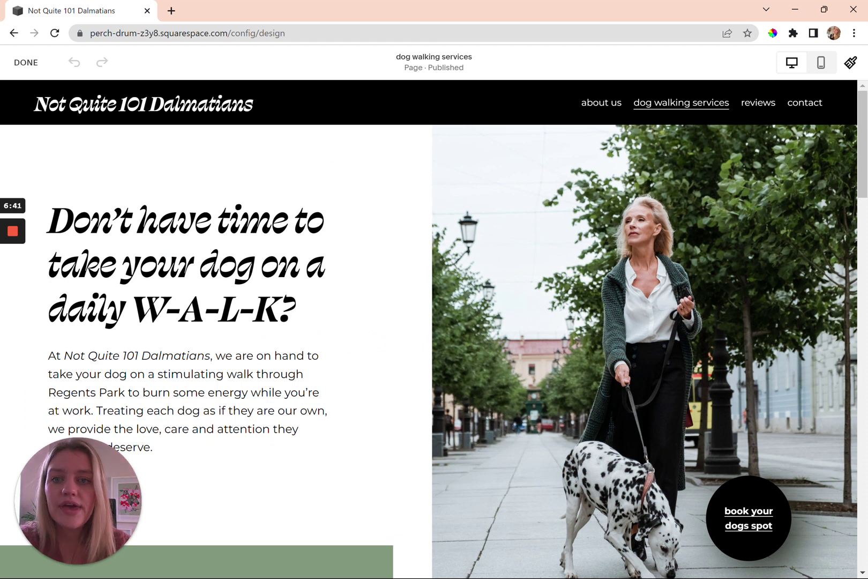
pyautogui.click(289, 317)
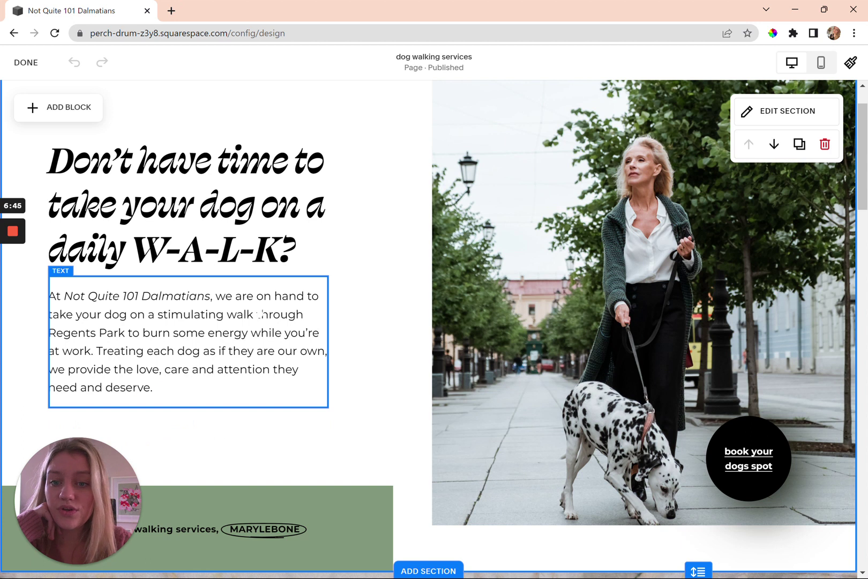
pyautogui.click(229, 333)
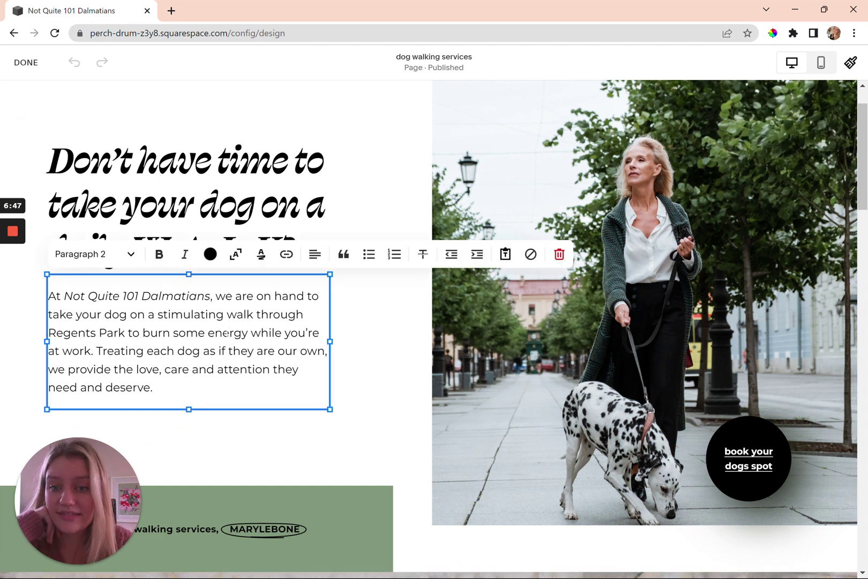
pyautogui.hotkey('ctrl', 'a')
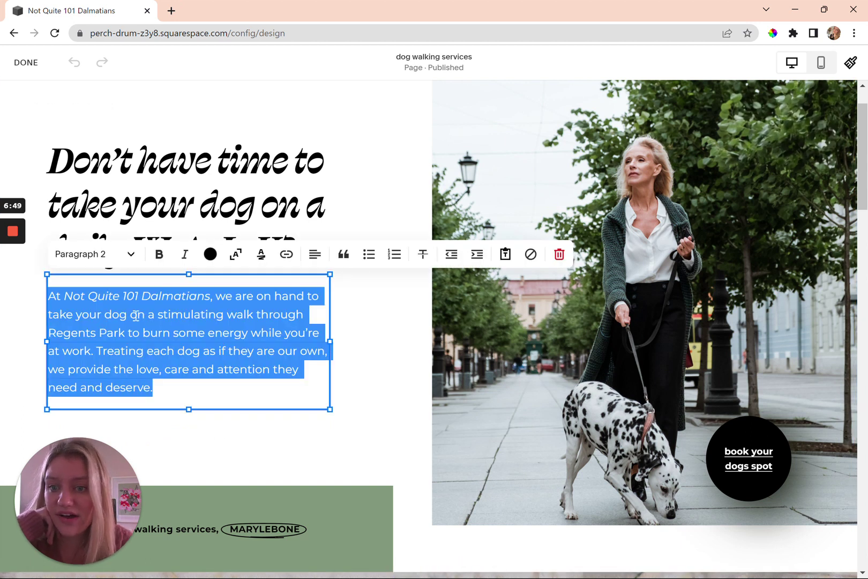
pyautogui.click(210, 255)
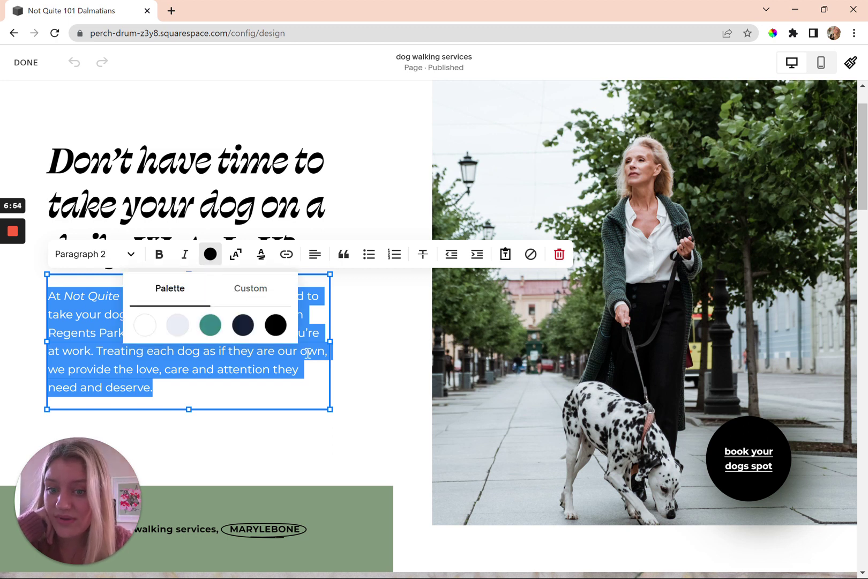
pyautogui.click(308, 352)
pyautogui.press('Escape')
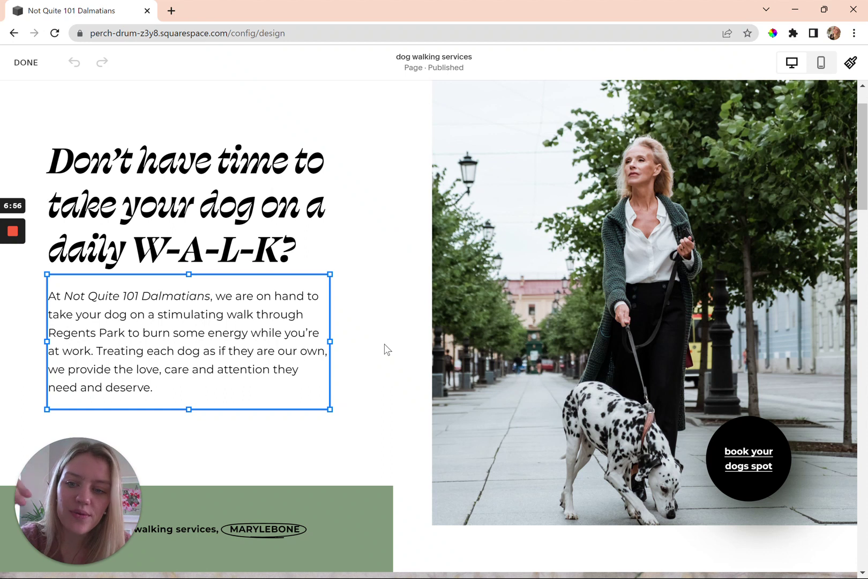
pyautogui.click(385, 349)
# Scroll to and select the green strip shape behind the MARYLEBONE tagline.
pyautogui.scroll(-1, 368, 359)
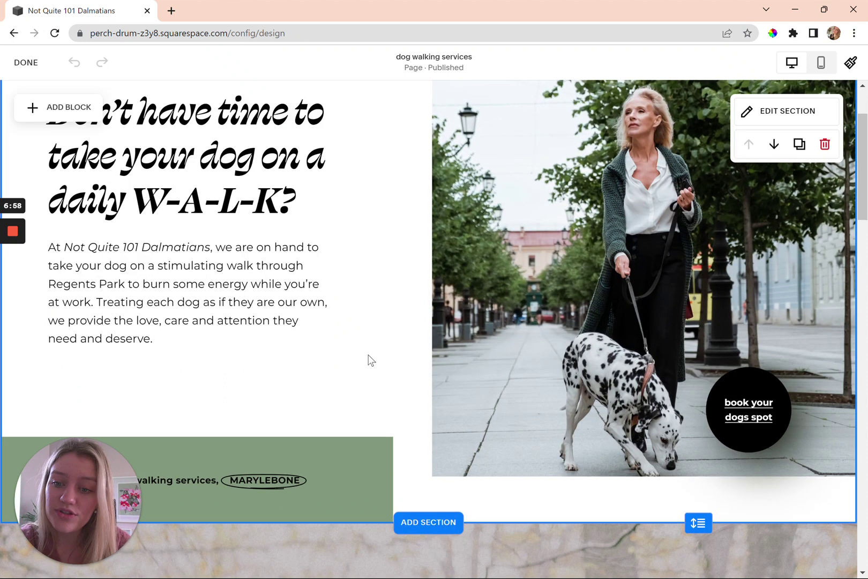
pyautogui.scroll(2, 370, 360)
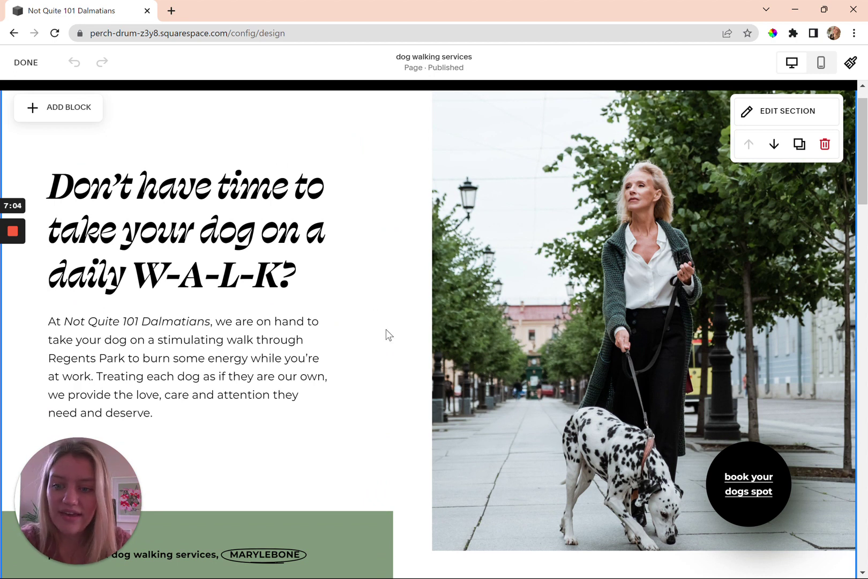
pyautogui.scroll(1, 375, 322)
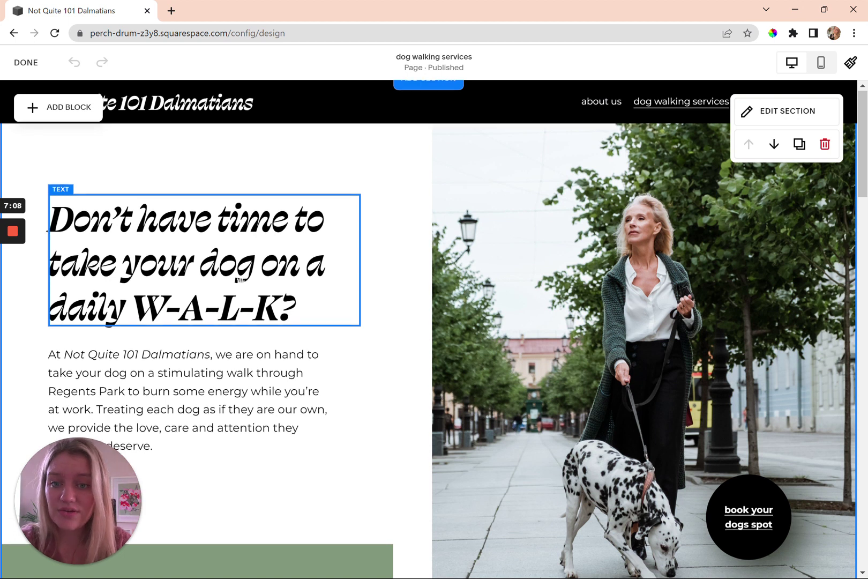
pyautogui.scroll(-8, 239, 283)
pyautogui.scroll(7, 215, 357)
pyautogui.scroll(-3, 215, 356)
pyautogui.scroll(-2, 384, 281)
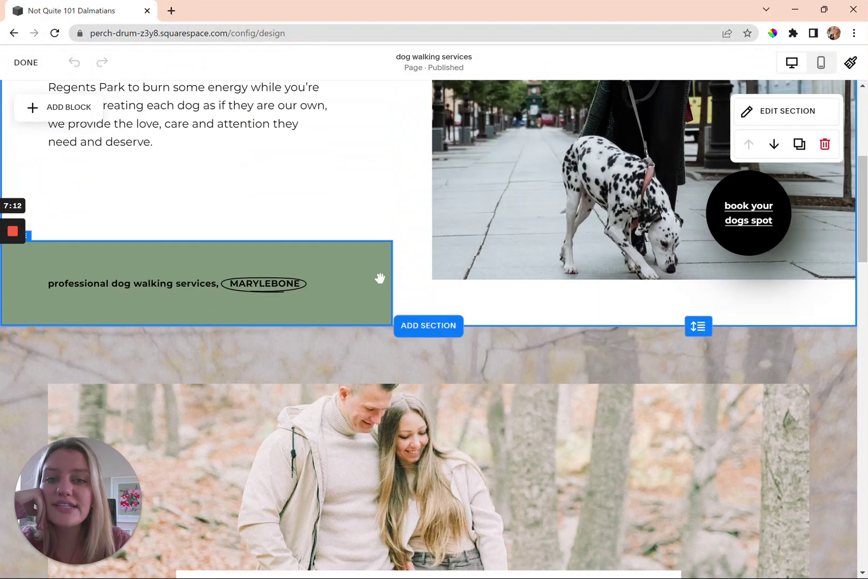
pyautogui.click(380, 279)
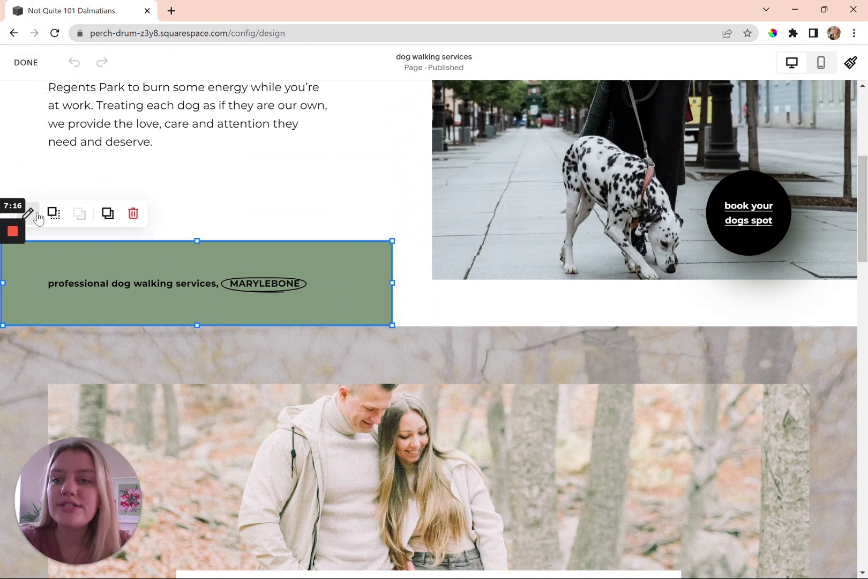
# Open the strip's design settings and the colour choices for its sage green #82997C fill.
pyautogui.click(38, 216)
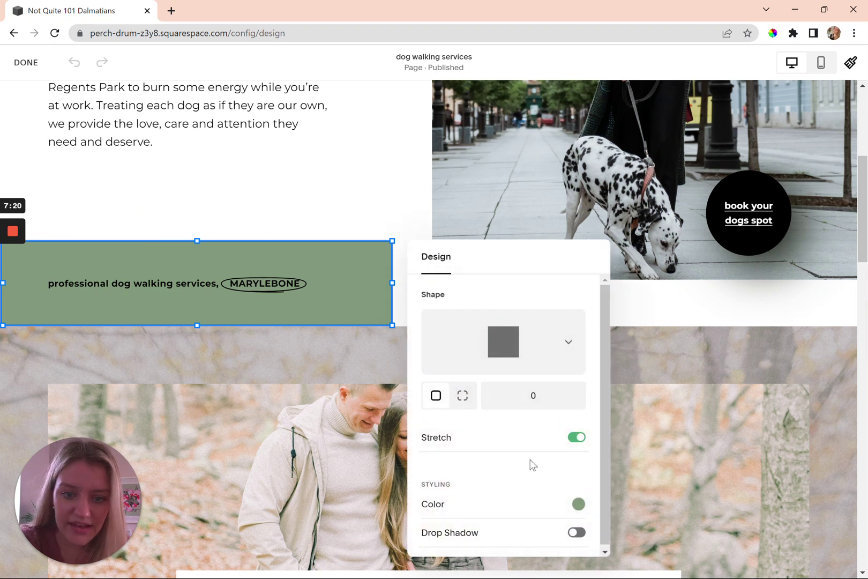
pyautogui.scroll(-1, 533, 464)
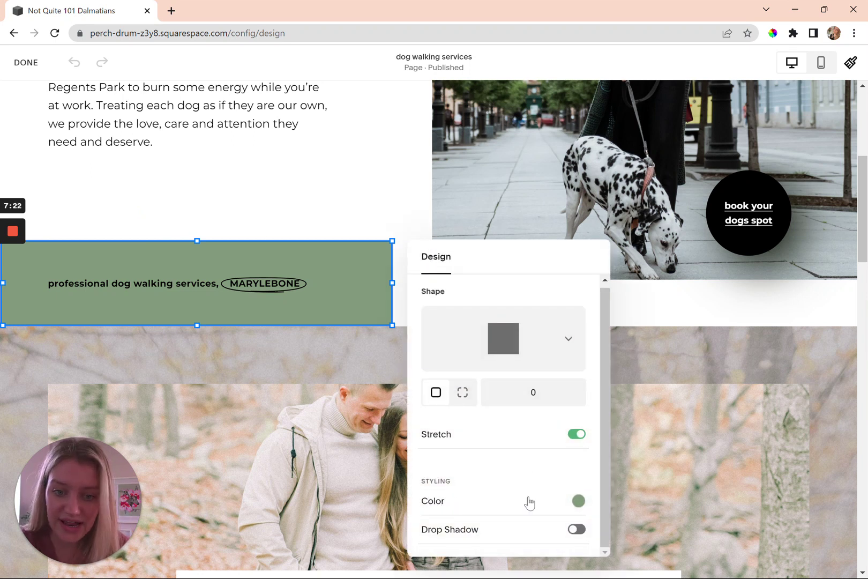
pyautogui.click(579, 504)
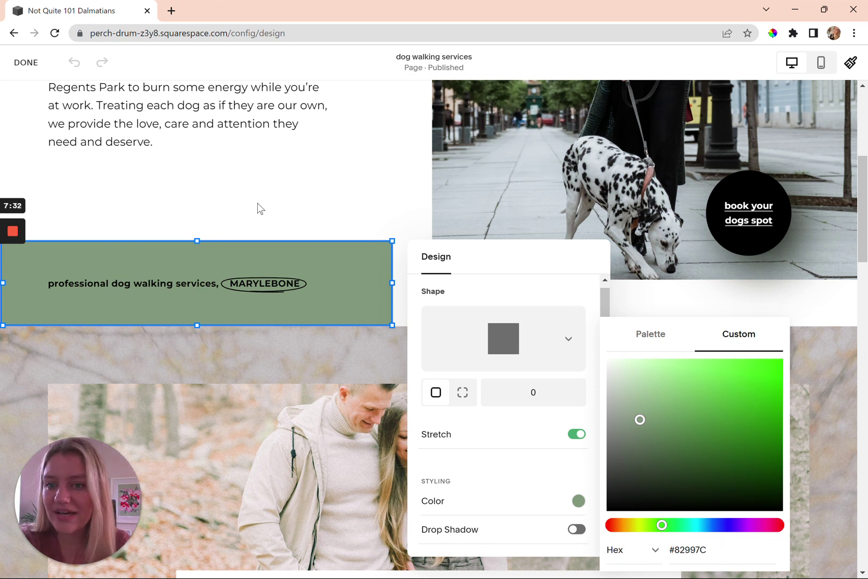
pyautogui.click(147, 281)
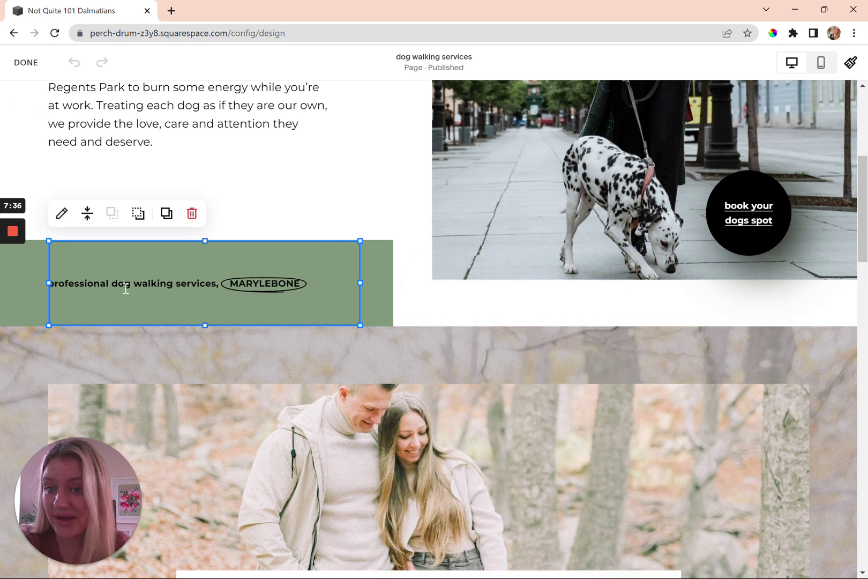
# Select the word MARYLEBONE in the green strip's tagline text.
pyautogui.click(125, 288)
pyautogui.moveTo(111, 284); pyautogui.dragTo(167, 284)
pyautogui.click(169, 283)
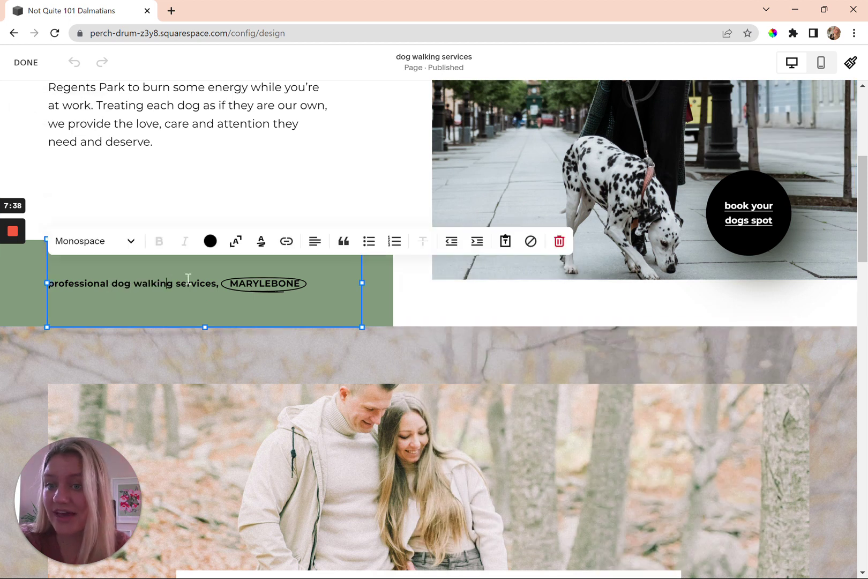
pyautogui.click(231, 284)
pyautogui.moveTo(232, 284); pyautogui.dragTo(302, 283)
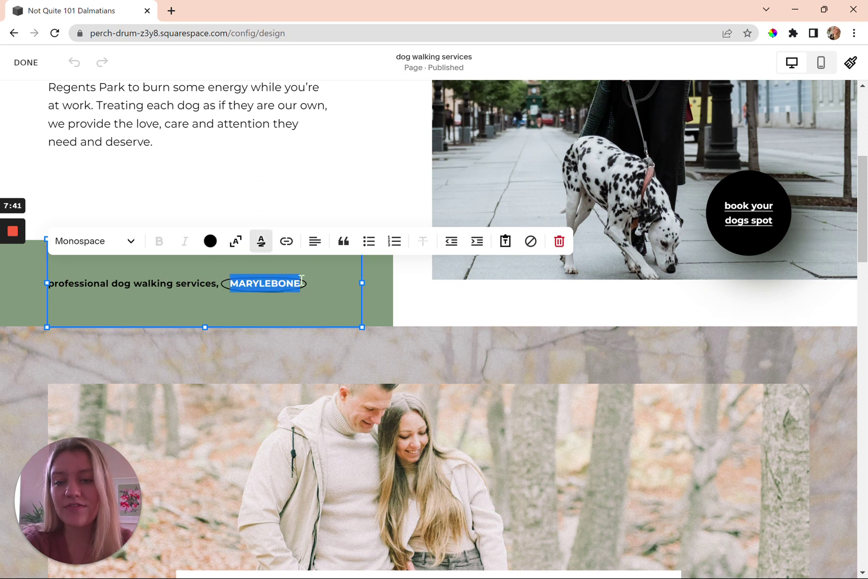
# Review MARYLEBONE's circle highlight settings and colour choices, leaving them unchanged.
pyautogui.click(262, 249)
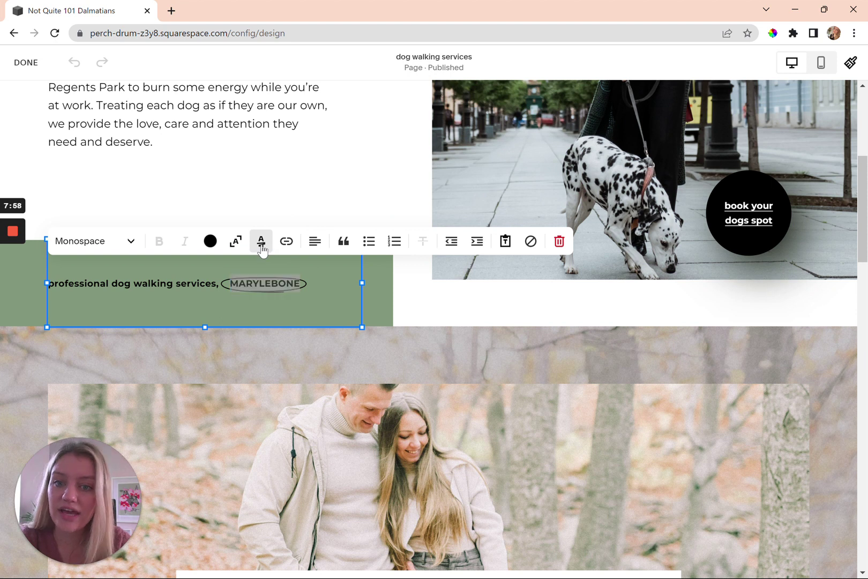
pyautogui.moveTo(485, 289); pyautogui.dragTo(521, 196)
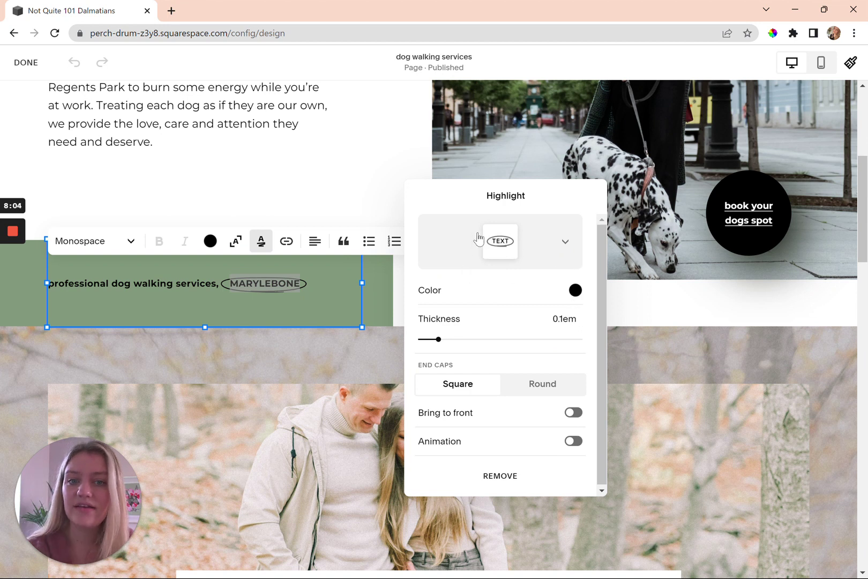
pyautogui.click(574, 292)
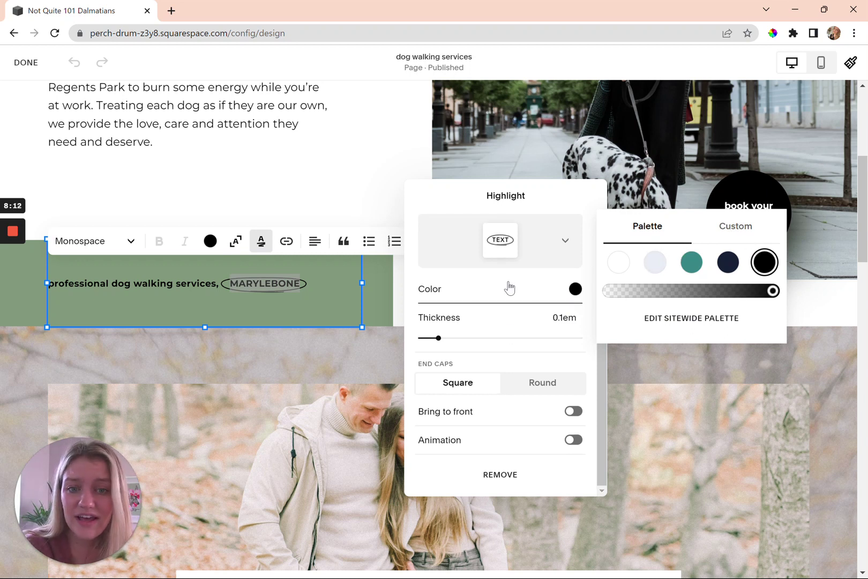
pyautogui.click(411, 324)
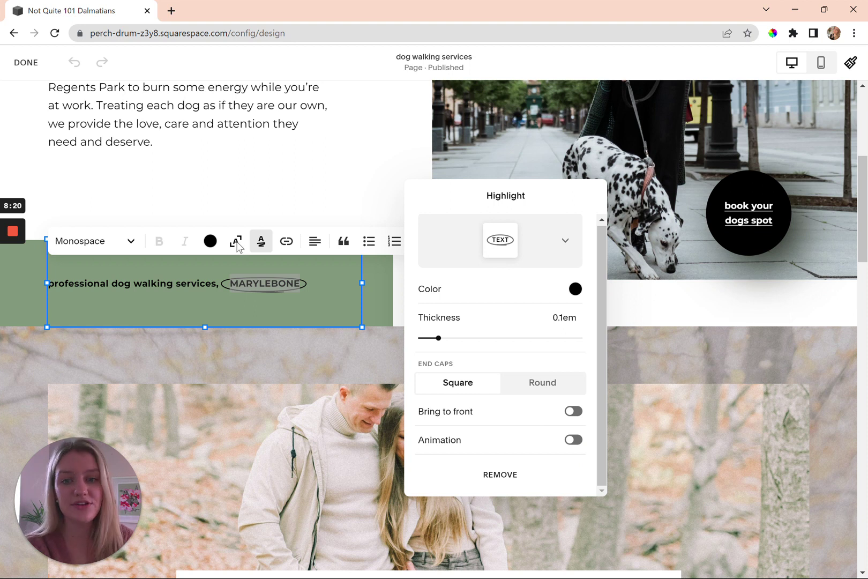
pyautogui.click(338, 222)
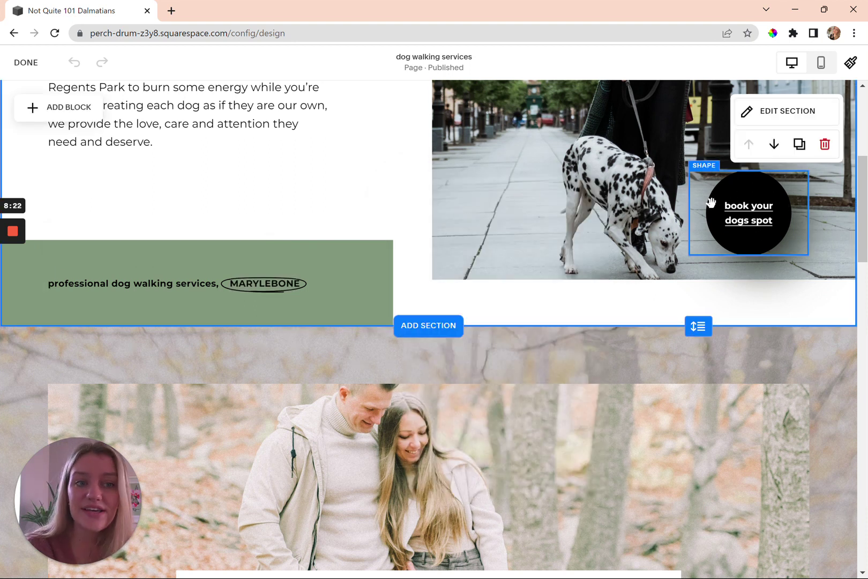
# Inspect the 'book your dogs spot' circle's drop shadow (142°, 20px distance, 34px blur) without changes.
pyautogui.scroll(1, 711, 209)
pyautogui.click(712, 229)
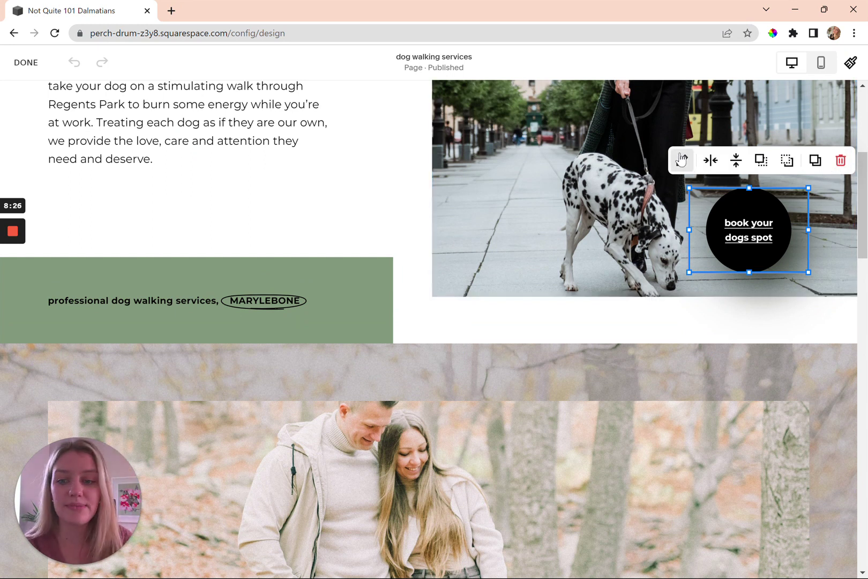
pyautogui.click(681, 159)
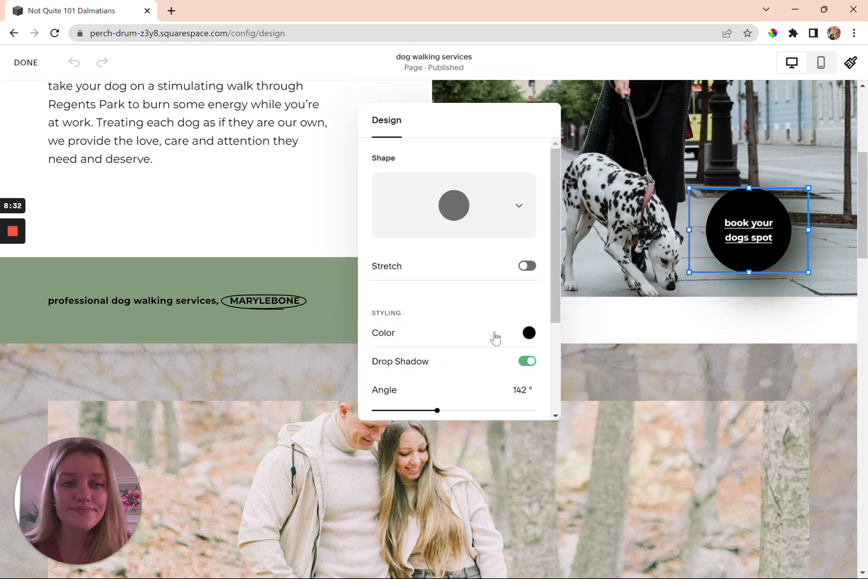
pyautogui.scroll(-3, 498, 317)
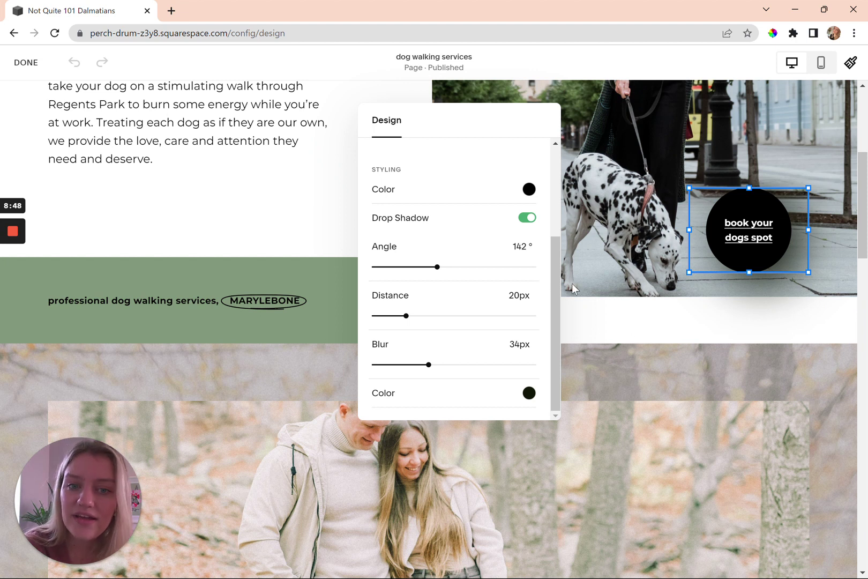
pyautogui.press('Escape')
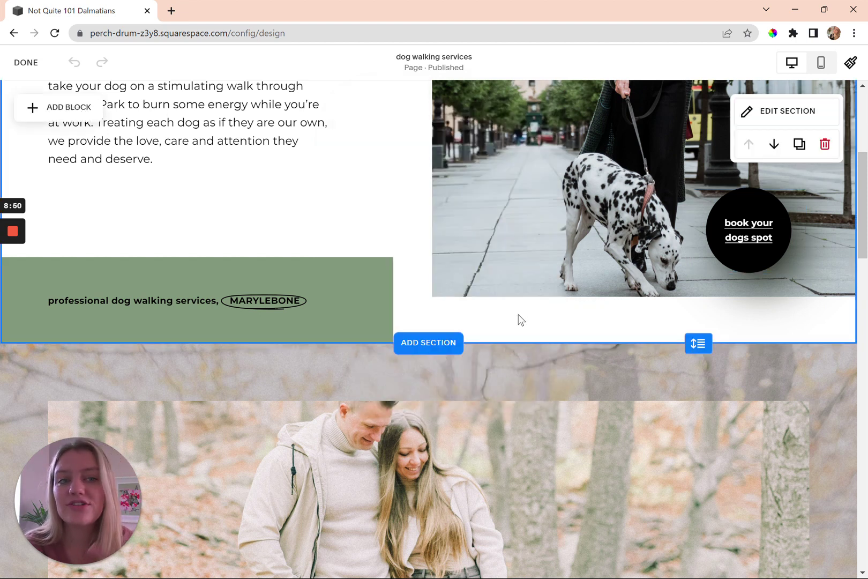
pyautogui.scroll(-5, 520, 319)
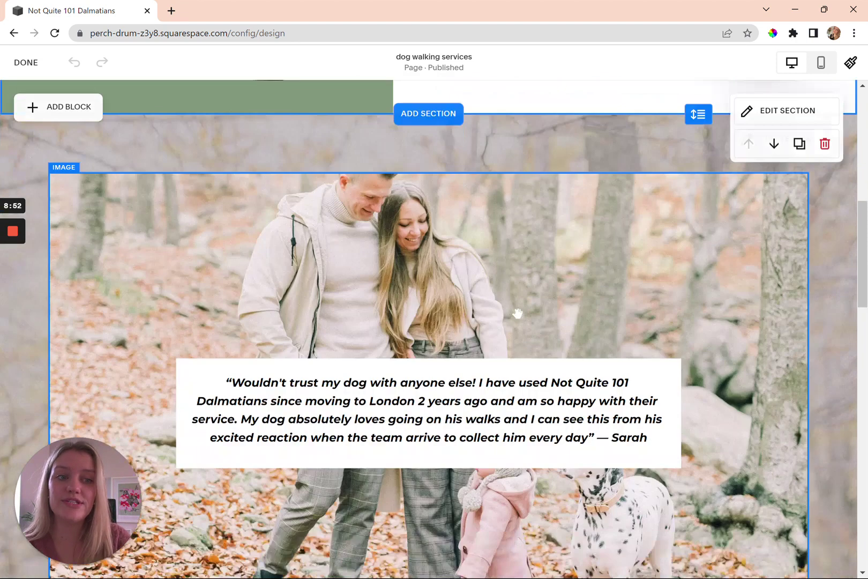
pyautogui.scroll(-2, 518, 316)
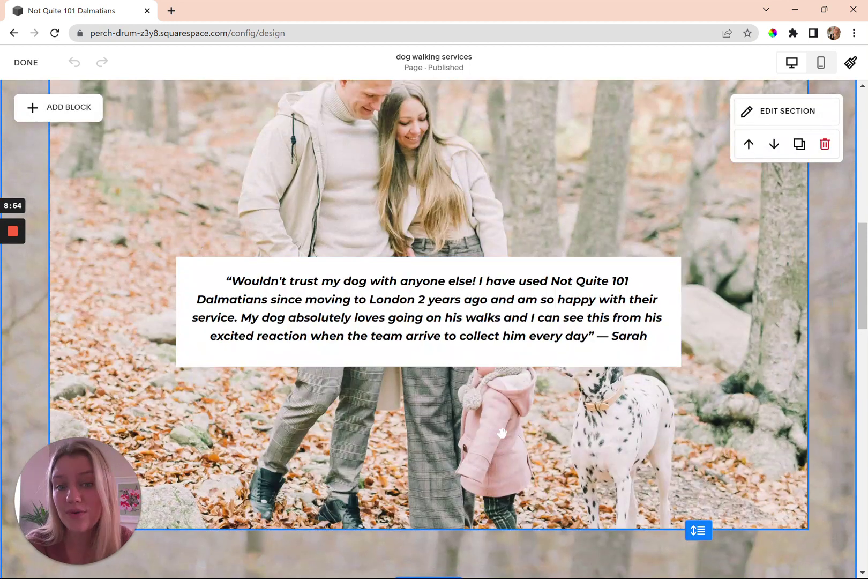
pyautogui.scroll(-2, 503, 434)
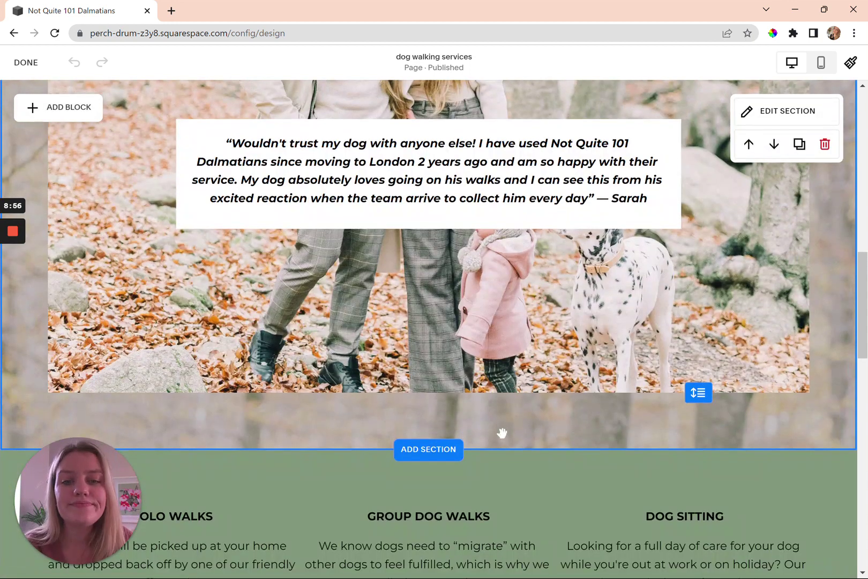
pyautogui.scroll(-7, 503, 439)
pyautogui.scroll(-6, 503, 439)
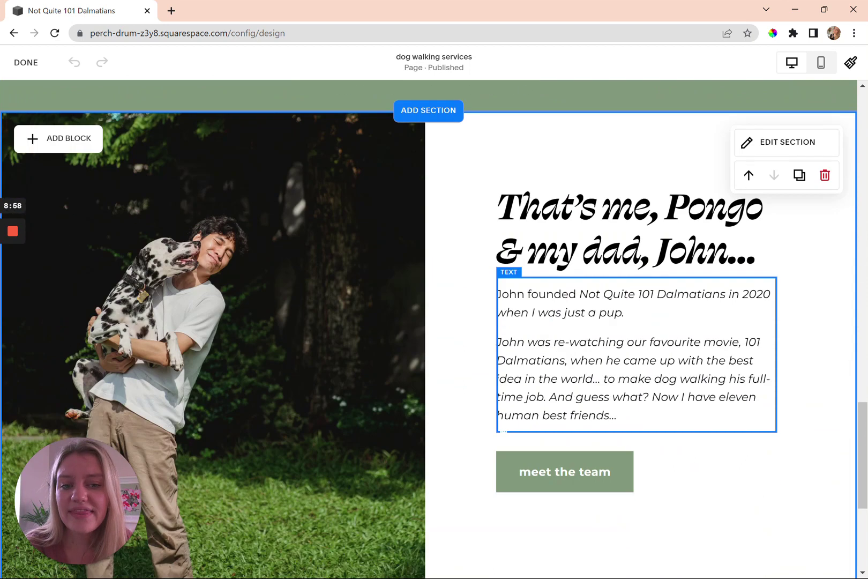
pyautogui.scroll(-1, 488, 465)
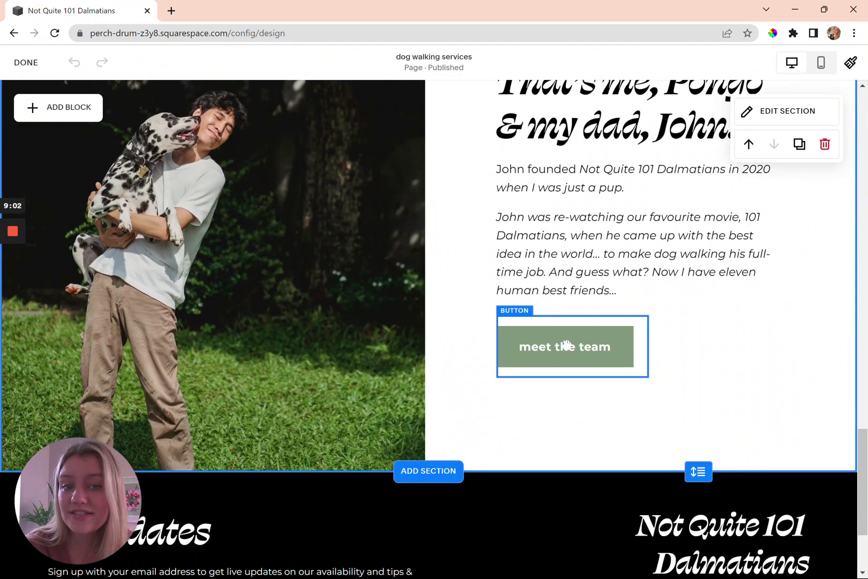
pyautogui.click(567, 344)
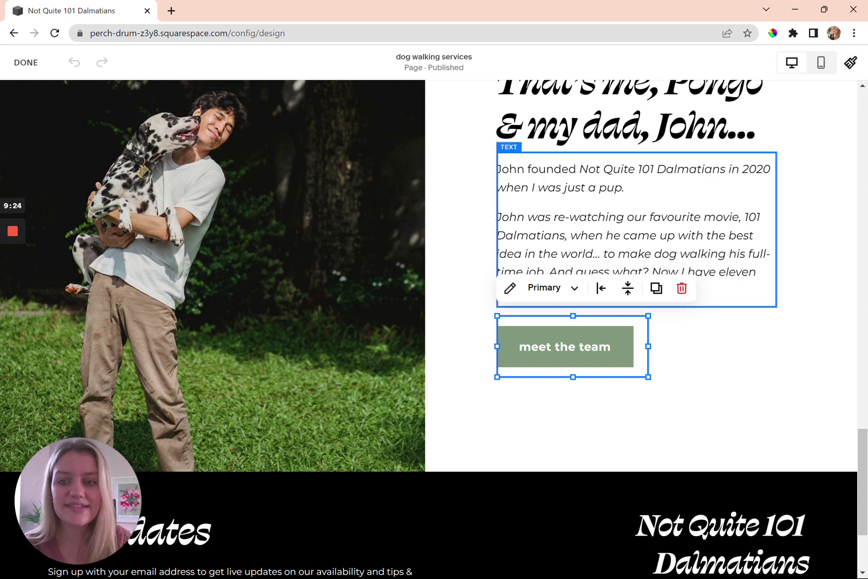
pyautogui.scroll(-3, 724, 194)
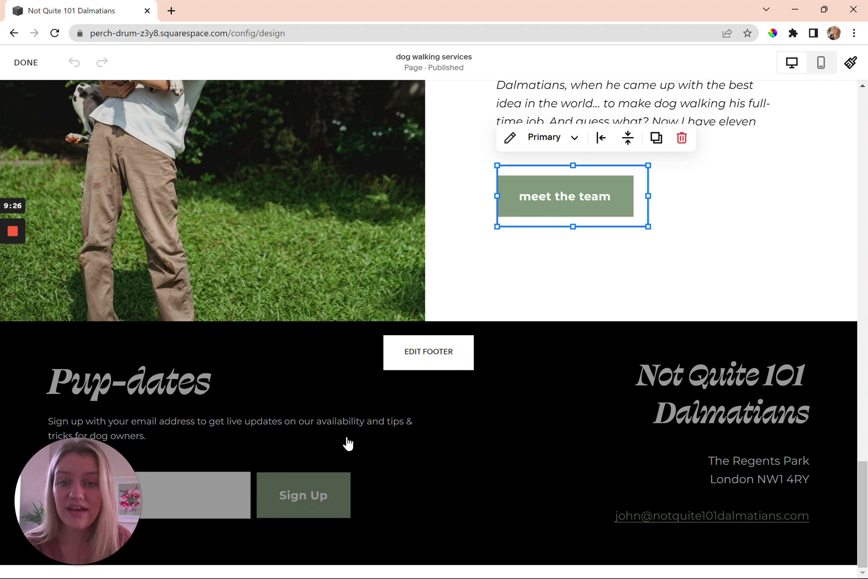
pyautogui.scroll(15, 513, 239)
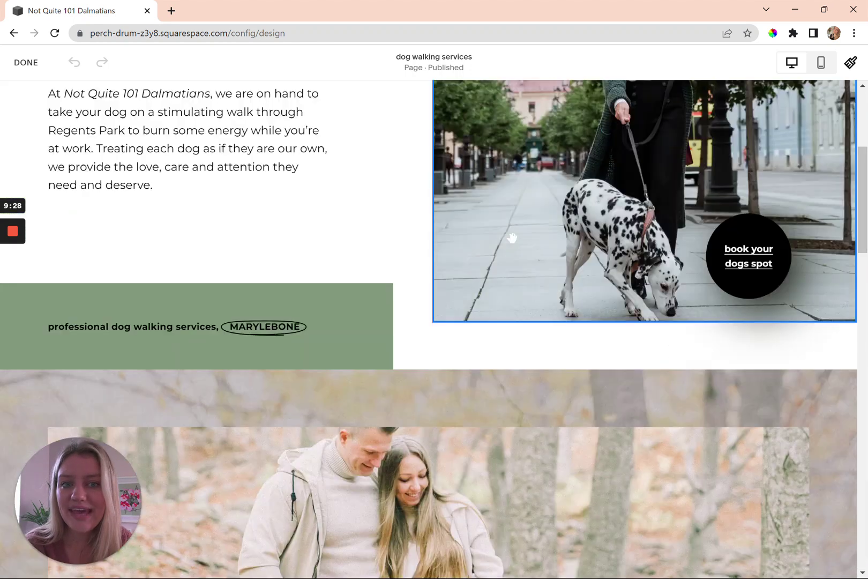